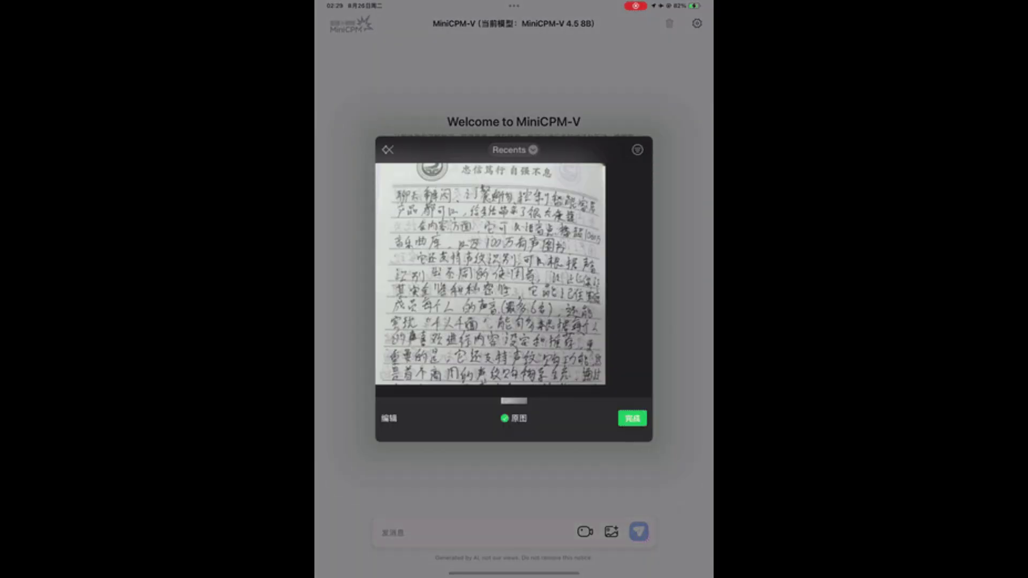
Attach the handwritten notebook photo to the chat and send the prompt "Recognize text in images"
left_click(631, 418)
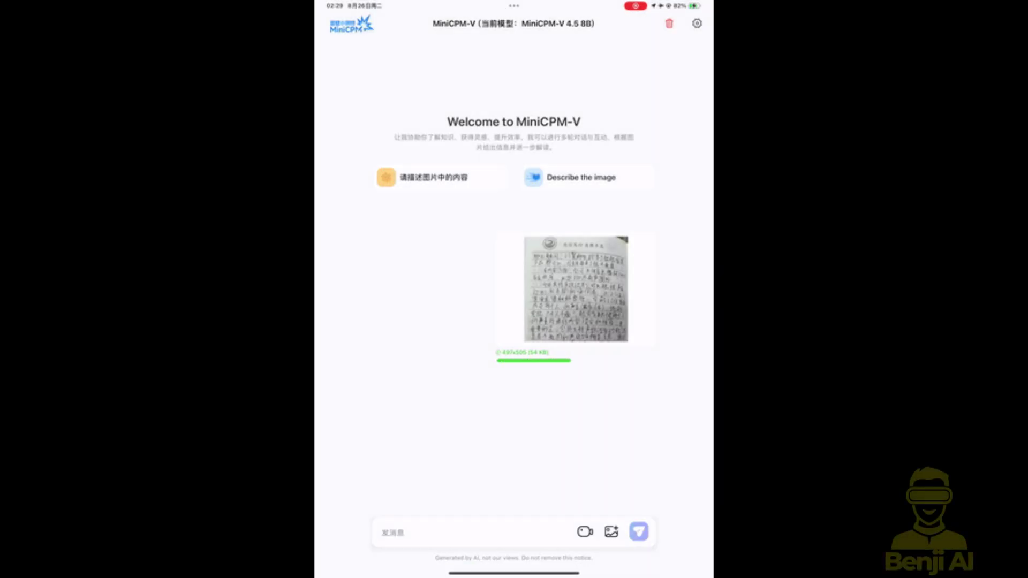
left_click(471, 533)
type("Recognize text in images")
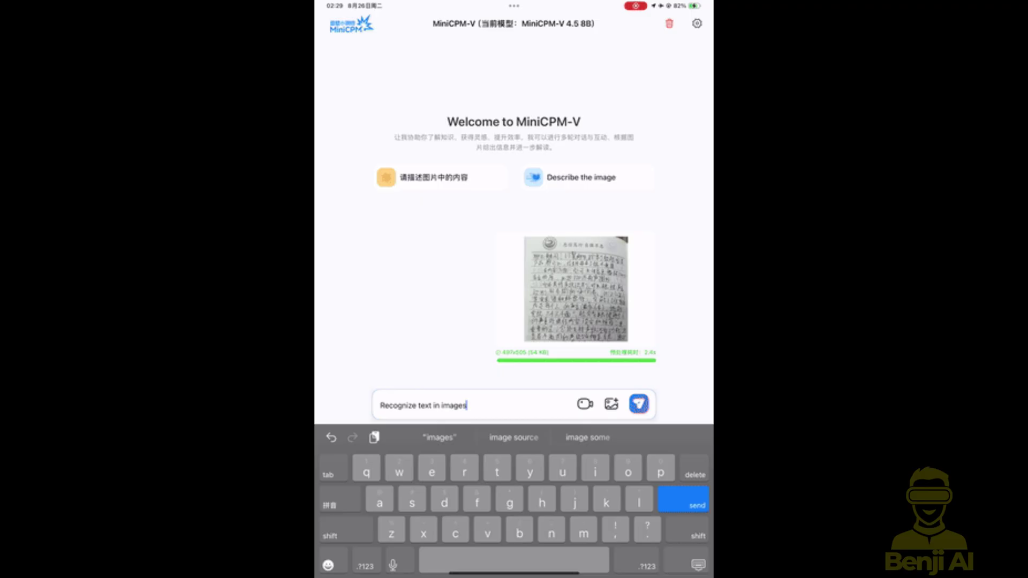
key("Return")
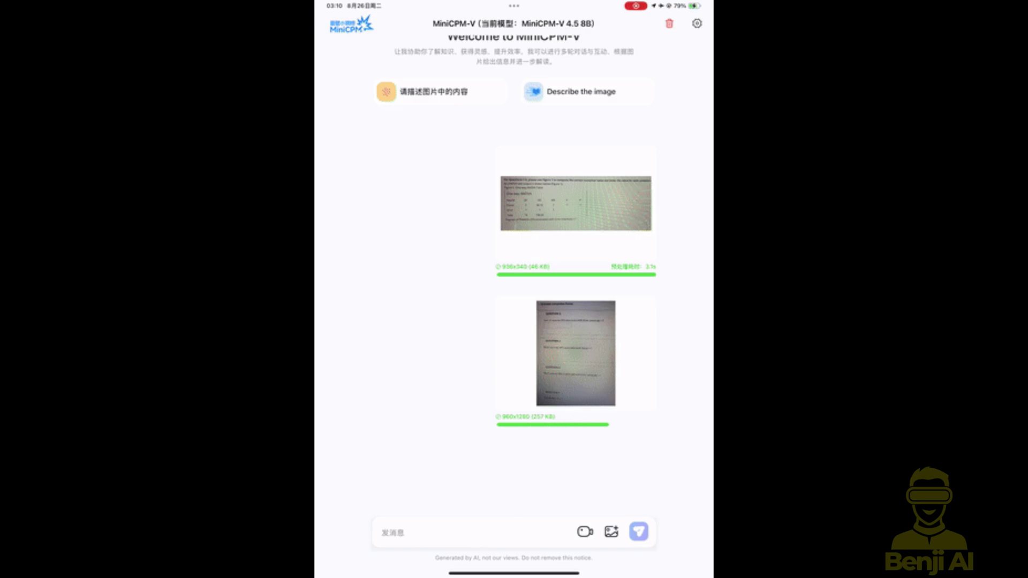
left_click(392, 533)
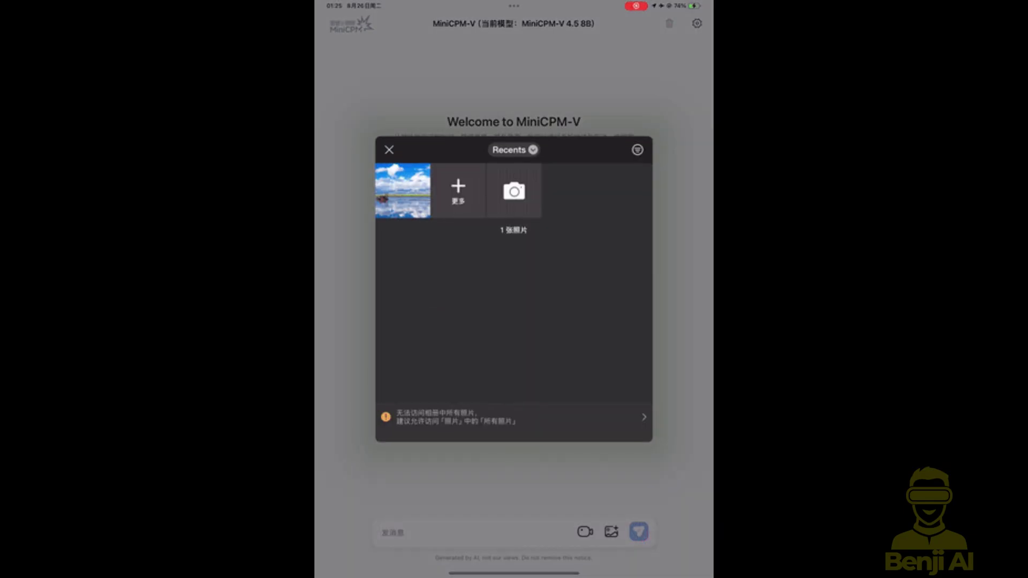
Attach the lake landscape photo to the chat and send the prompt "帮我写个小红书风格的旅游分享帖"
left_click(403, 285)
left_click(631, 459)
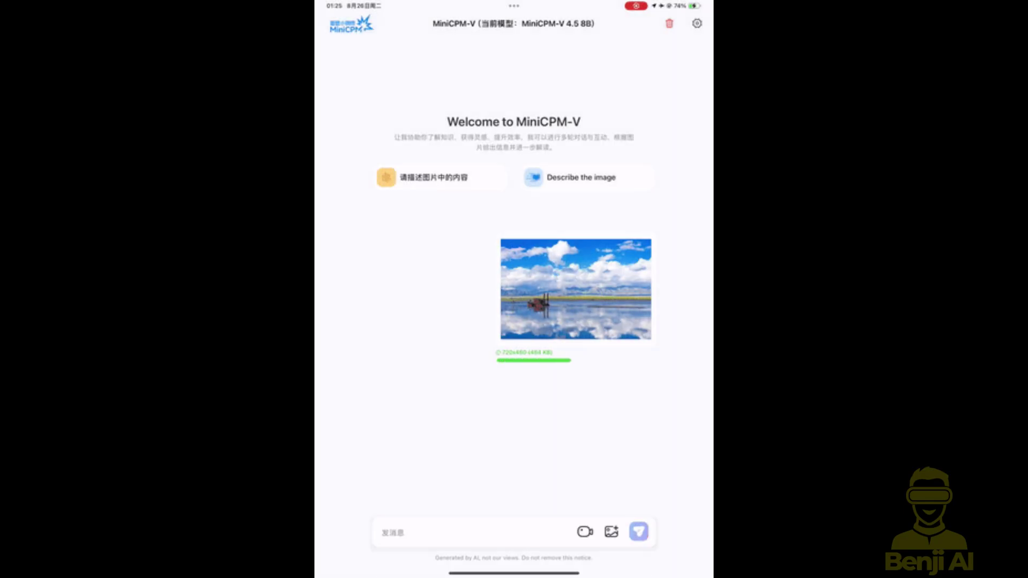
left_click(466, 533)
left_click(374, 428)
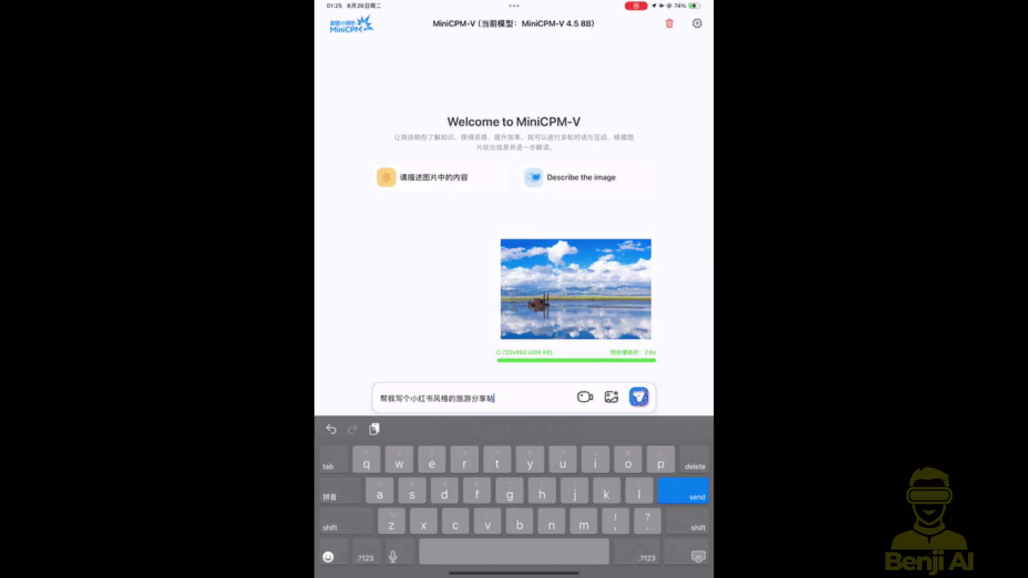
left_click(639, 397)
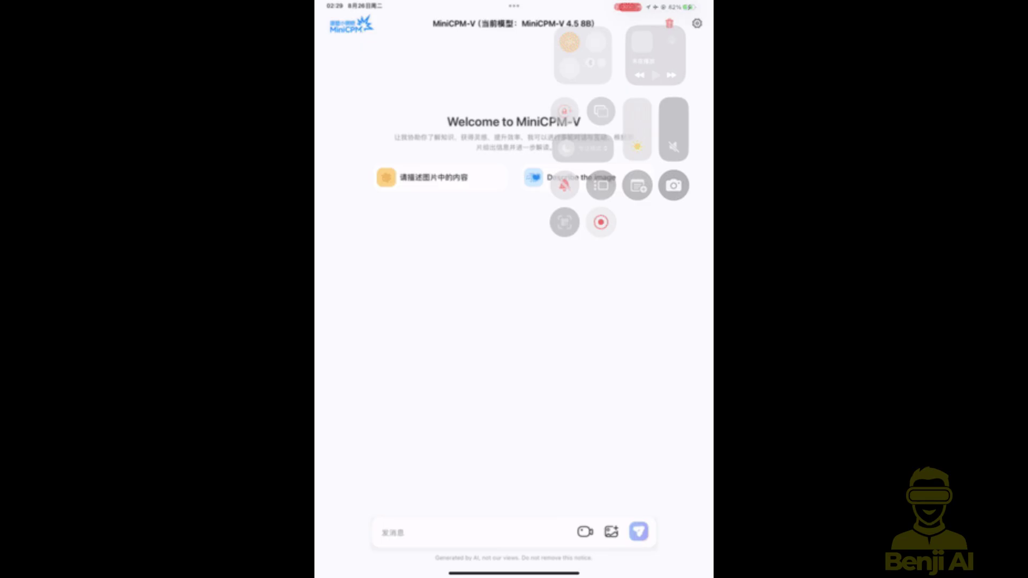
Attach the handwritten notebook photo from the recent pictures to the chat at original quality
left_click(611, 532)
left_click(402, 190)
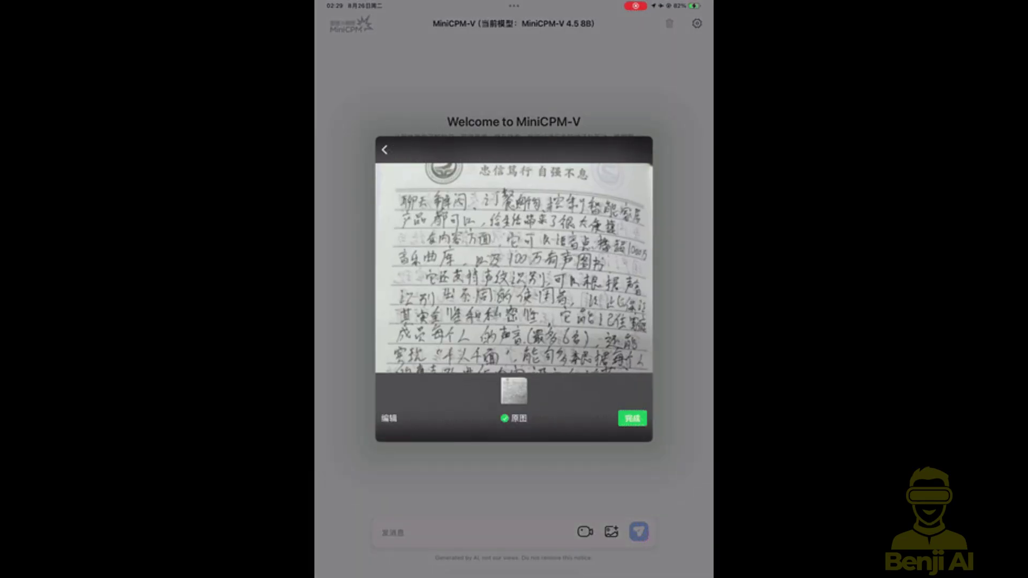
left_click(632, 418)
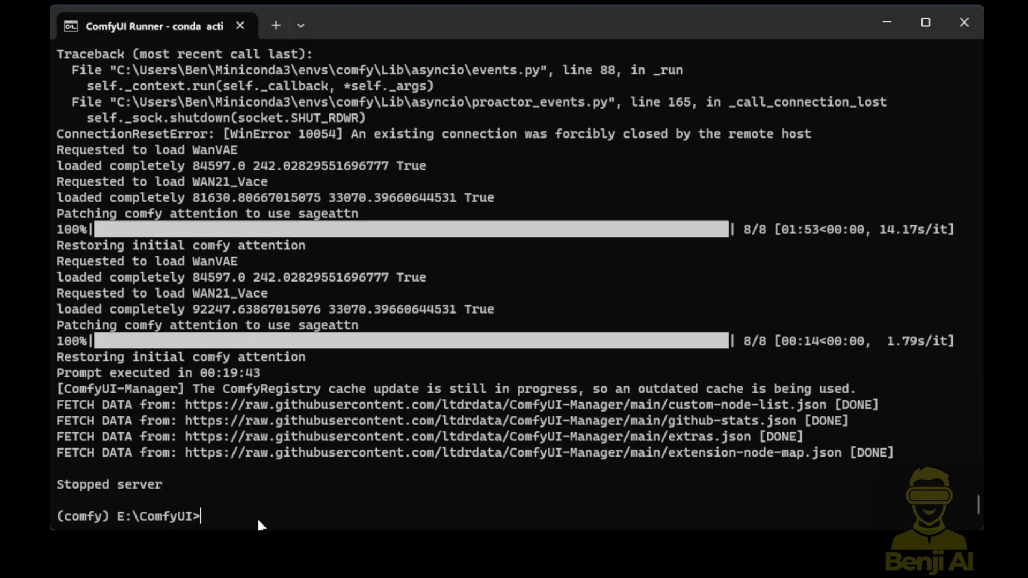
In the terminal, change from the ComfyUI folder to its subfolder with "cd custom_nodes"
type("cd")
key("BackSpace")
key("BackSpace")
key("BackSpace")
type("cd ComfyUI/custom_nodes")
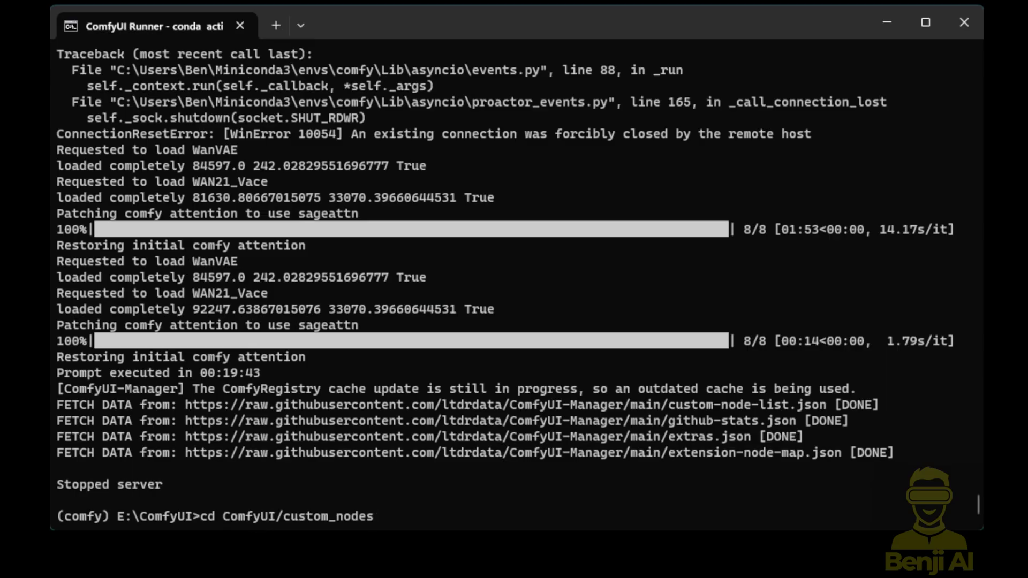
key("Left")
key("Left")
key("Left")
key("Left")
key("Left")
key("Left")
key("Left")
key("Left")
key("Left")
key("BackSpace")
key("BackSpace")
key("BackSpace")
key("BackSpace")
key("BackSpace")
key("BackSpace")
key("BackSpace")
key("BackSpace")
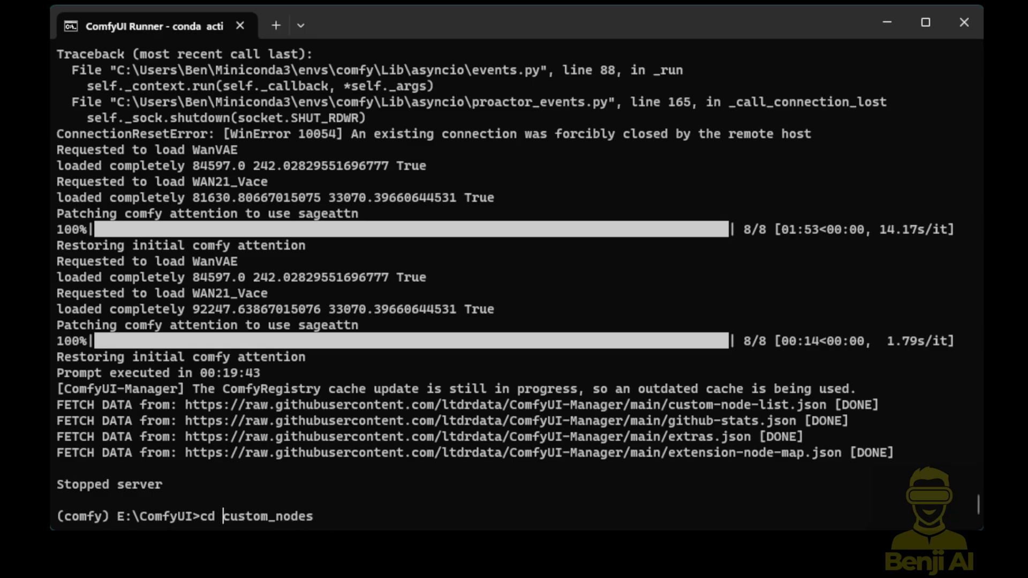
key("Return")
type("git clone https://github.com/1038lab/comfyui-minicpm.git")
key("Return")
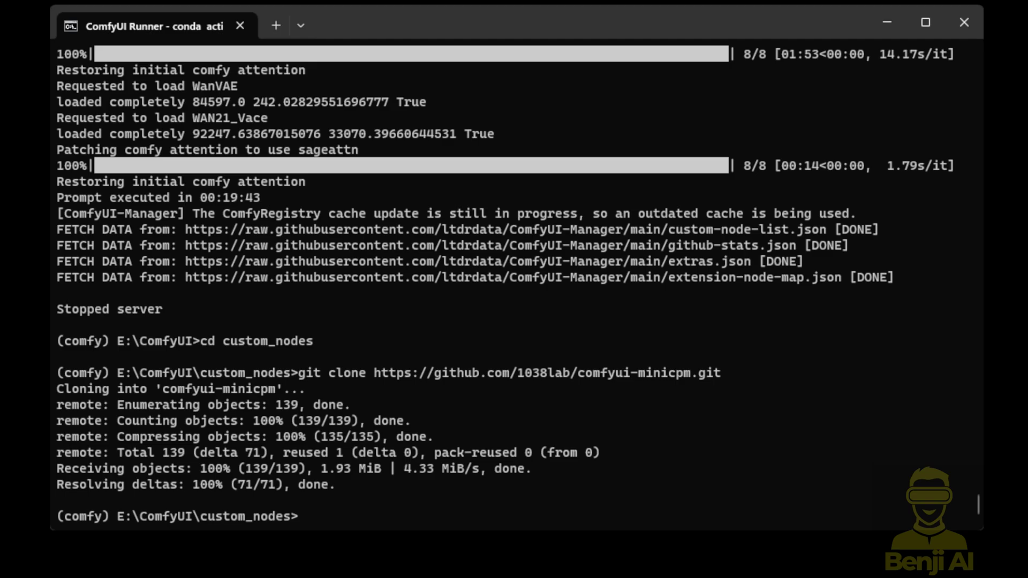
Try to run "pip install -r requirements.txt" from the custom_nodes folder
type("pip install -r requirements.txt")
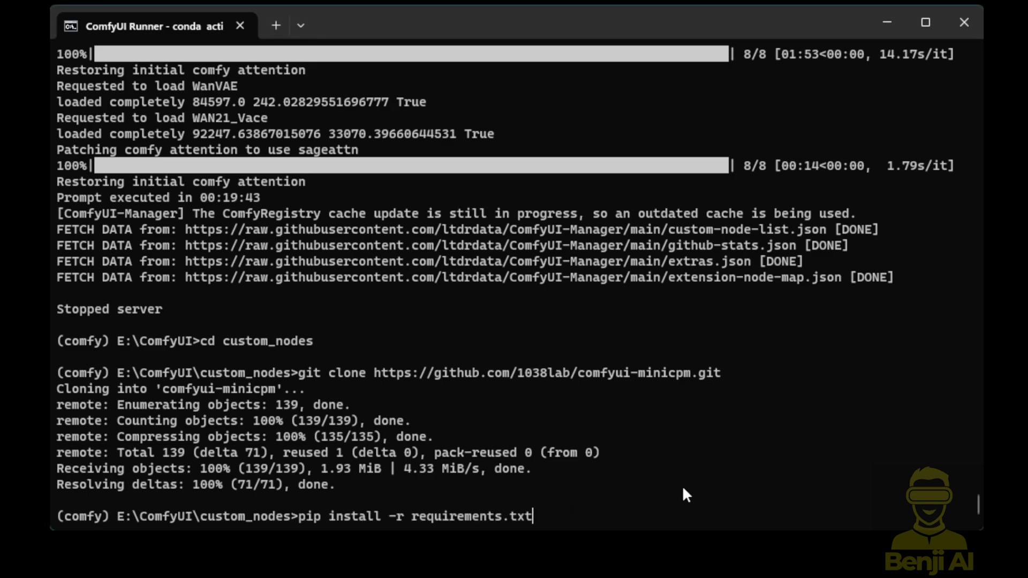
key("Return")
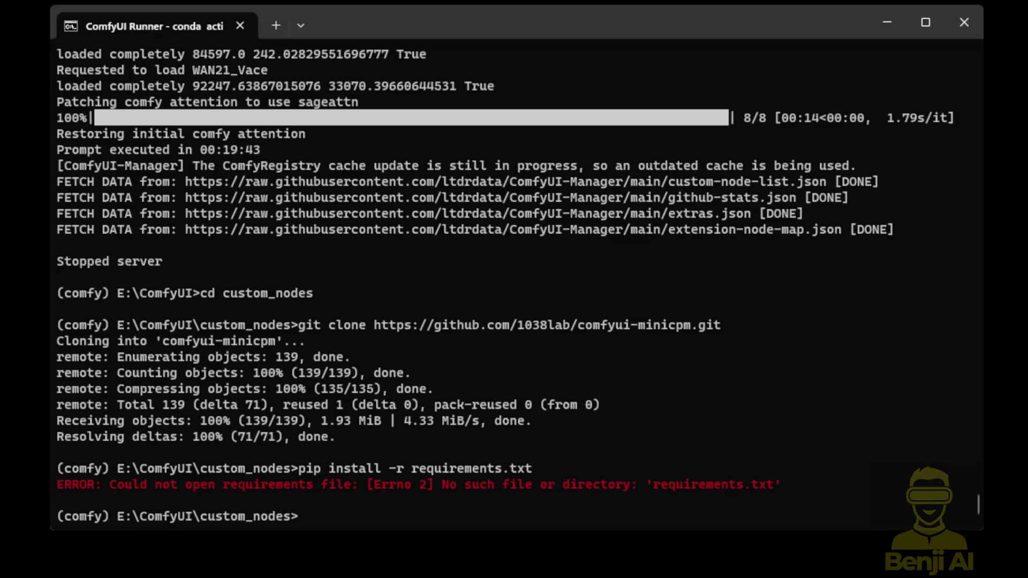
Change to the comfyui-minicpm folder and install its dependencies with "pip install -r requirements.txt"
type("cd comfyui-minicpm")
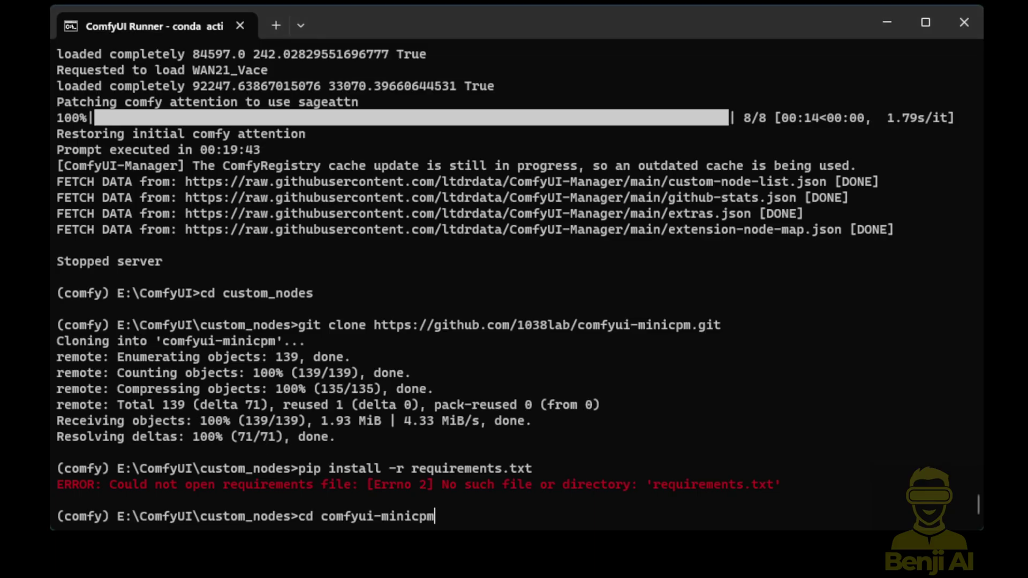
key("Return")
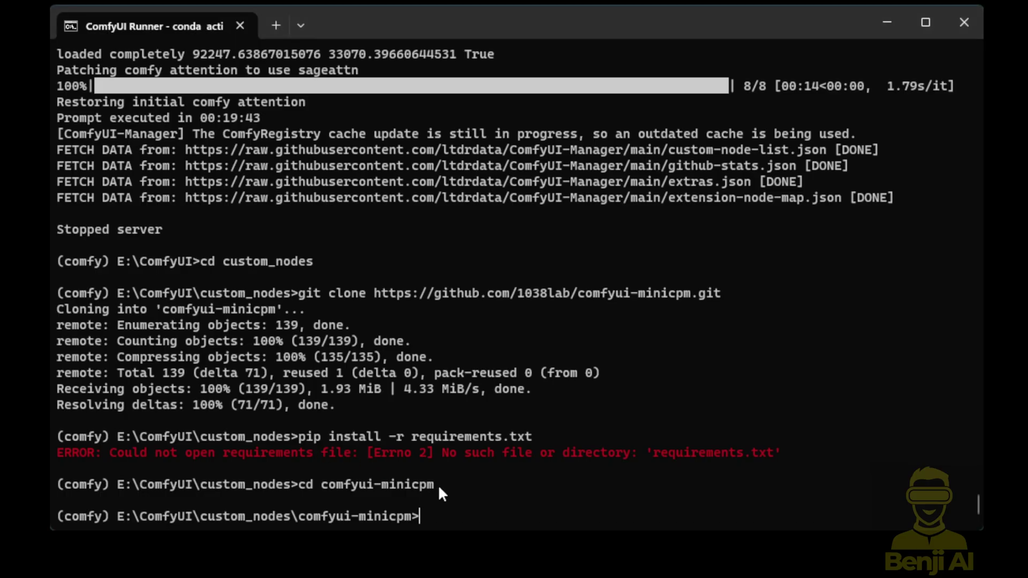
key("Up")
key("Up")
key("Return")
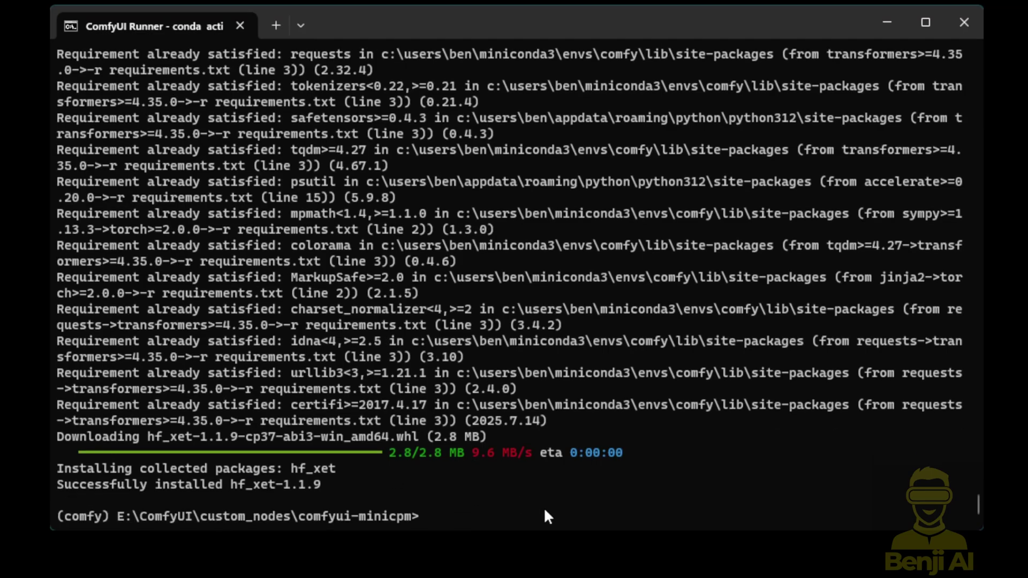
Try to run llama_cpp_install.py directly from the comfyui-minicpm folder
type("llama_cpp_install.py")
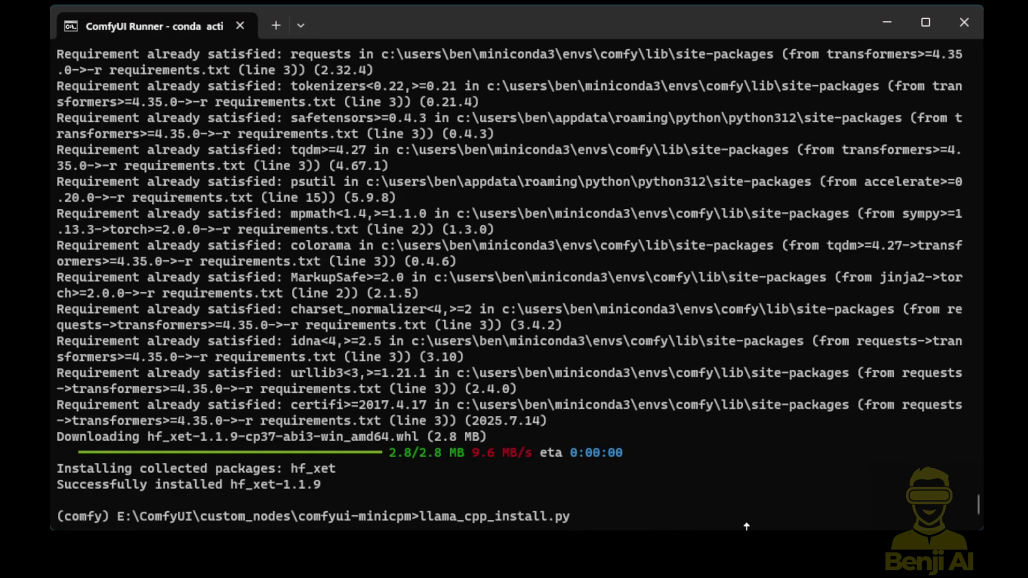
key("Return")
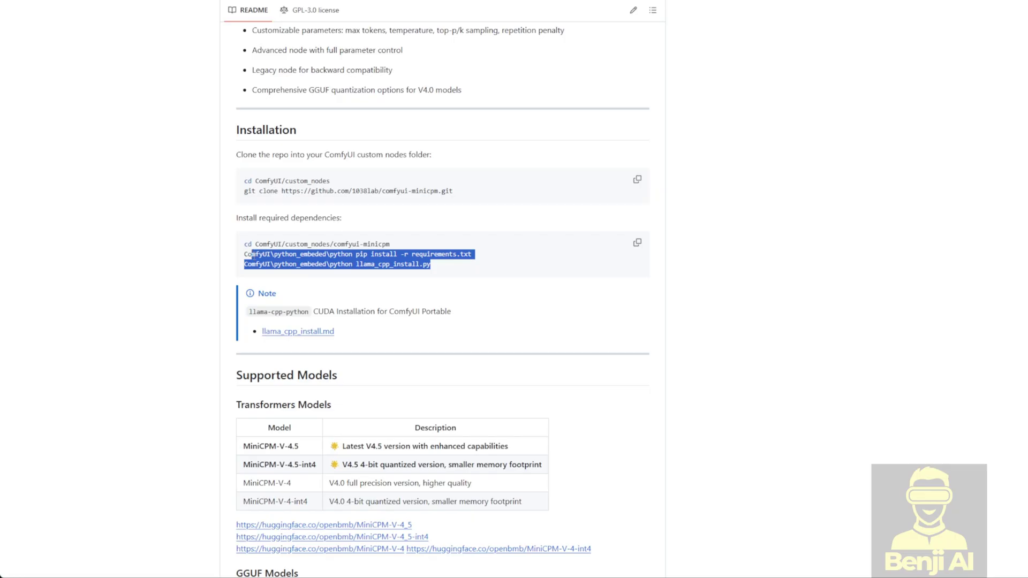
On the ComfyUI-MiniCPM GitHub page, check the dependency installation commands and look for llama_cpp_install.py in the llama_cpp_install folder
left_click_drag(246, 247, 242, 249)
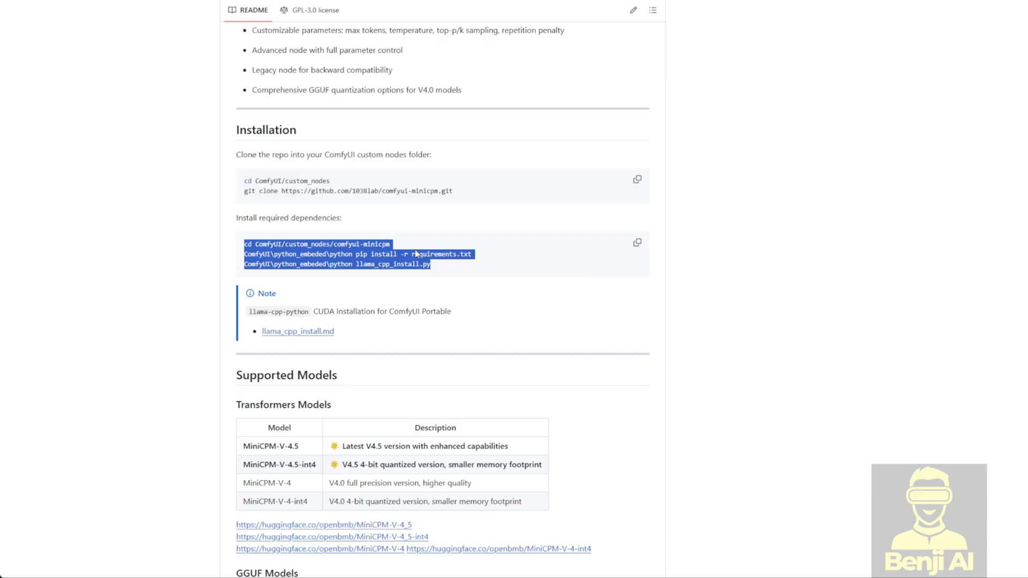
left_click_drag(393, 254, 284, 268)
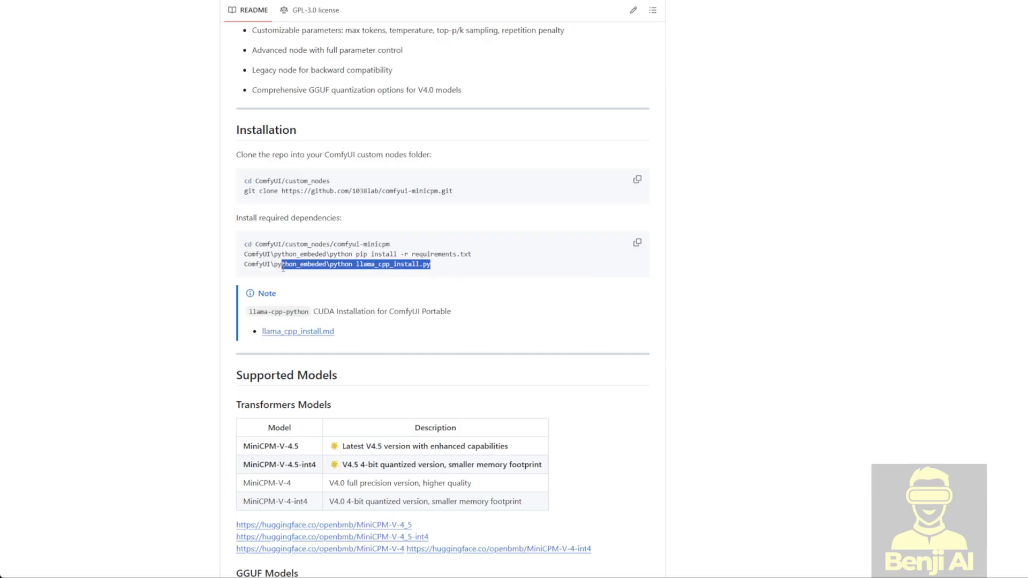
left_click(366, 294)
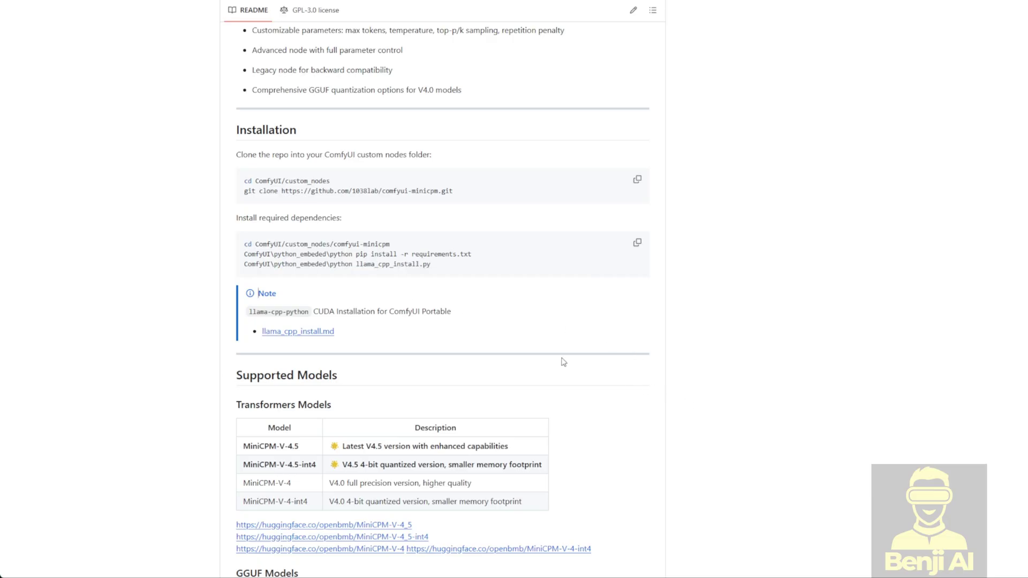
scroll(401, 335, "up", 20)
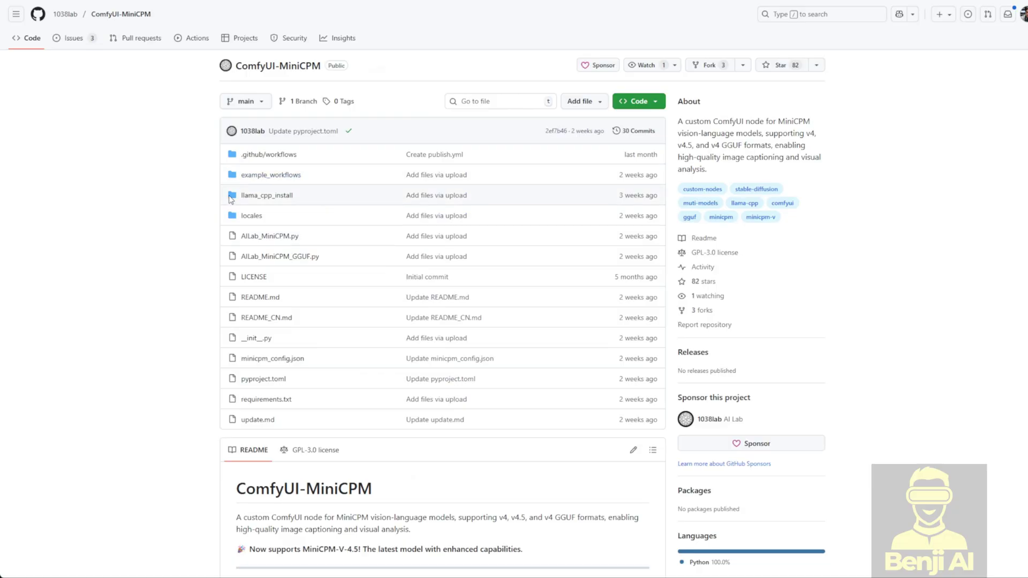
left_click_drag(295, 203, 245, 196)
left_click(256, 196)
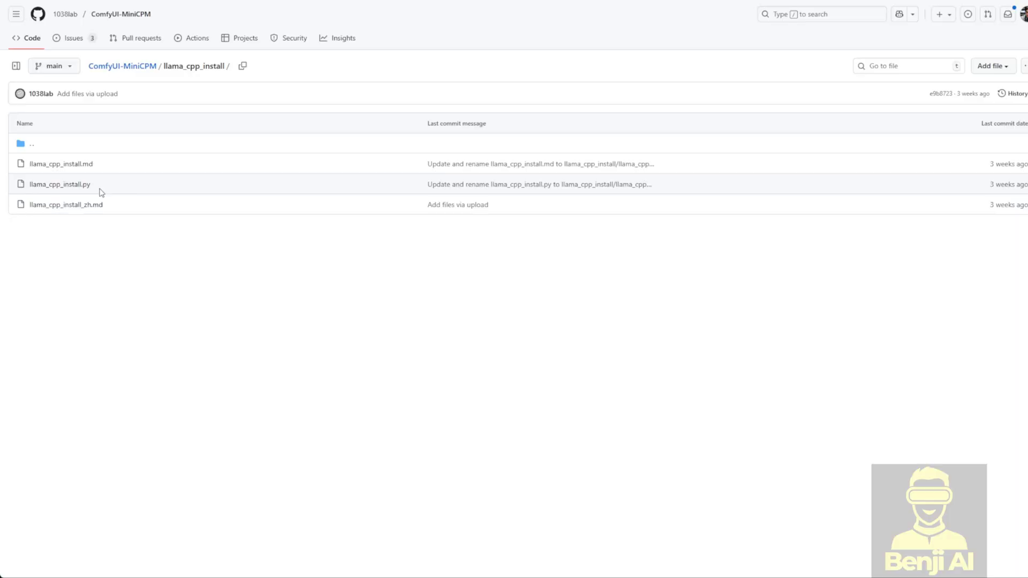
left_click_drag(100, 191, 28, 187)
In File Explorer, open the llama_cpp_install folder inside comfyui-minicpm and copy its folder path
key("alt+Tab")
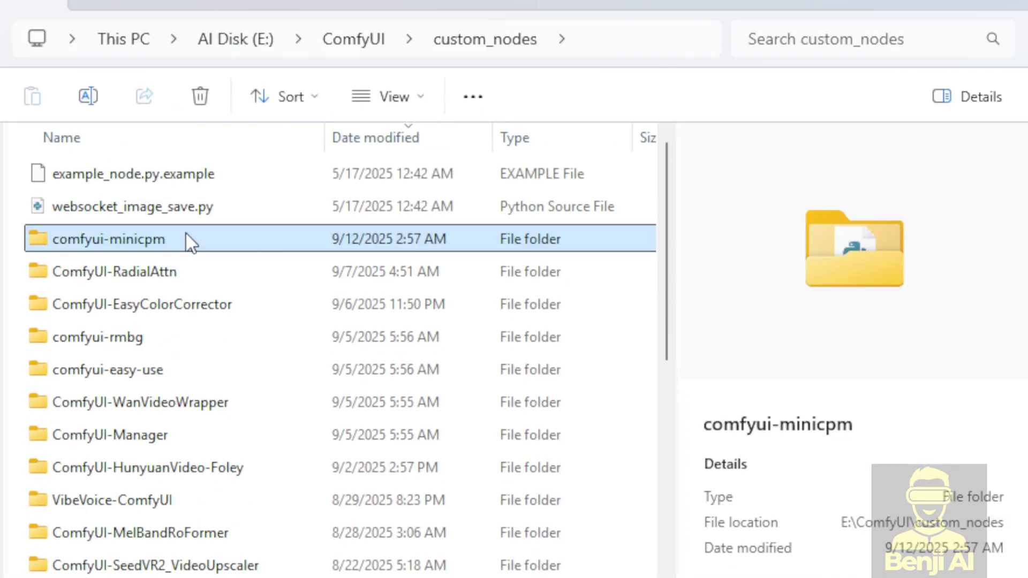
double_click(155, 76)
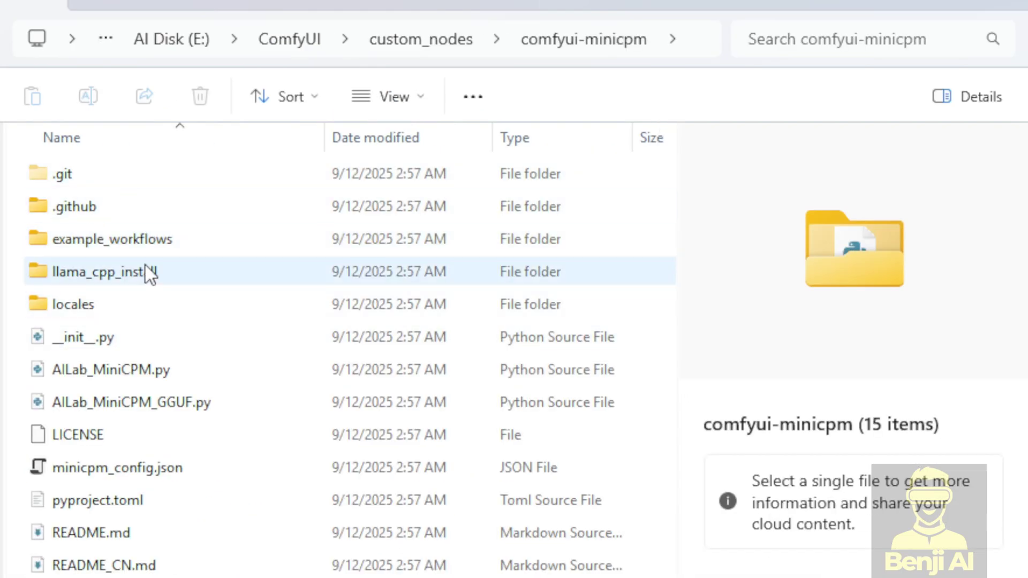
left_click(182, 276)
double_click(185, 276)
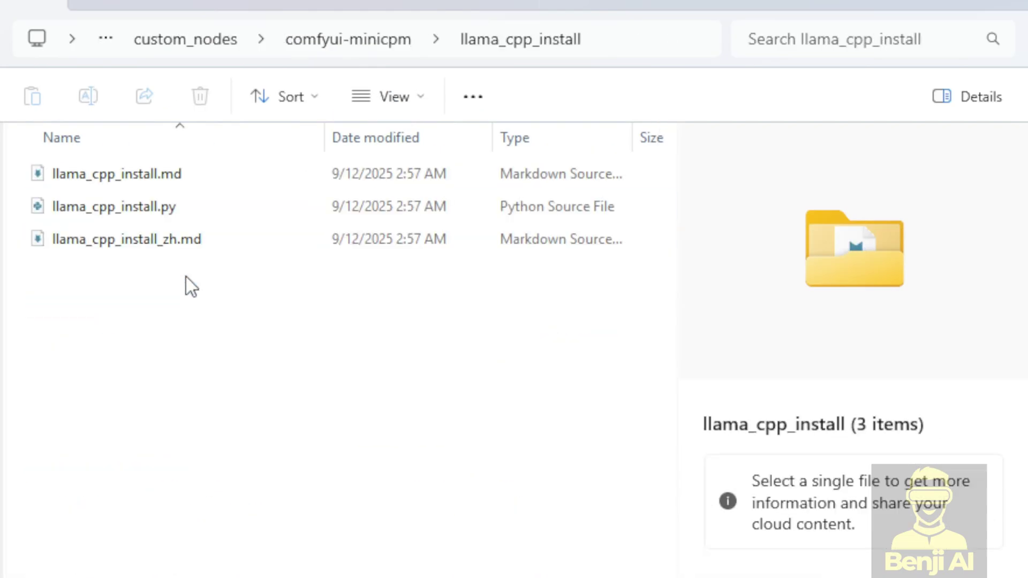
left_click(143, 206)
left_click(615, 45)
key("ctrl+c")
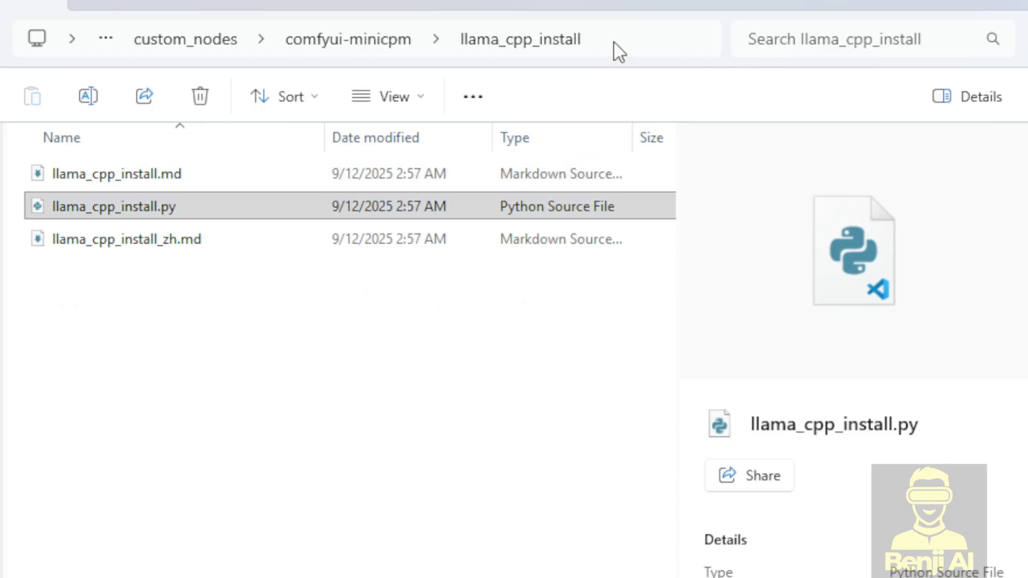
left_click(611, 39)
left_click(514, 568)
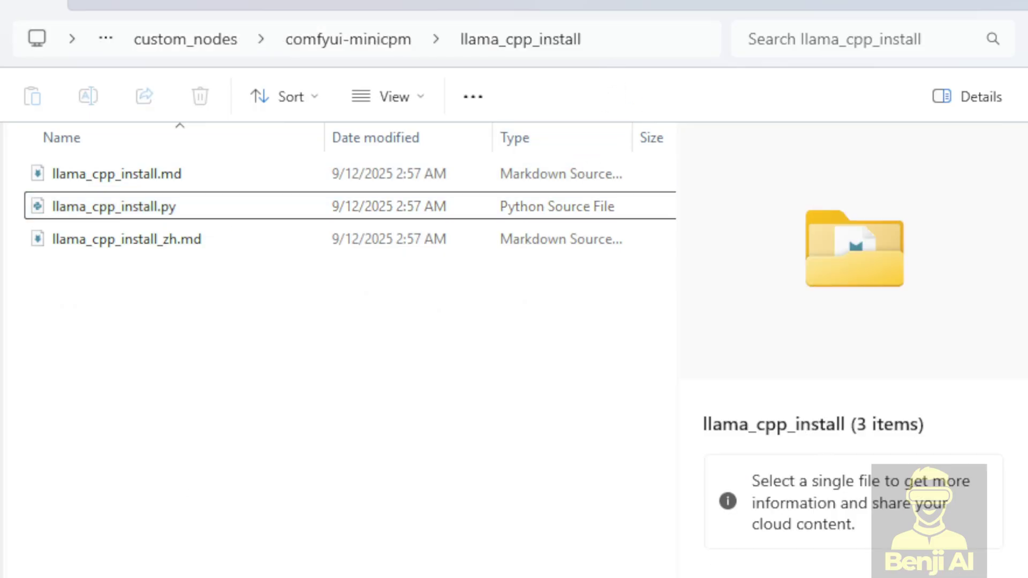
Back in the terminal, change the directory to E:\ComfyUI\custom_nodes\comfyui-minicpm\llama_cpp_install
key("alt+Tab")
type("cd")
key("ctrl+v")
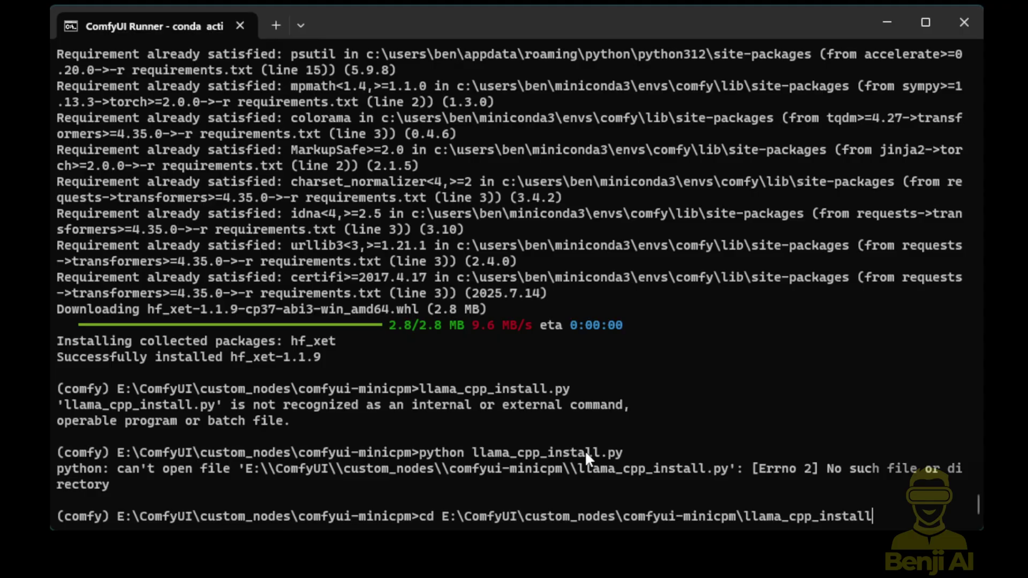
key("Return")
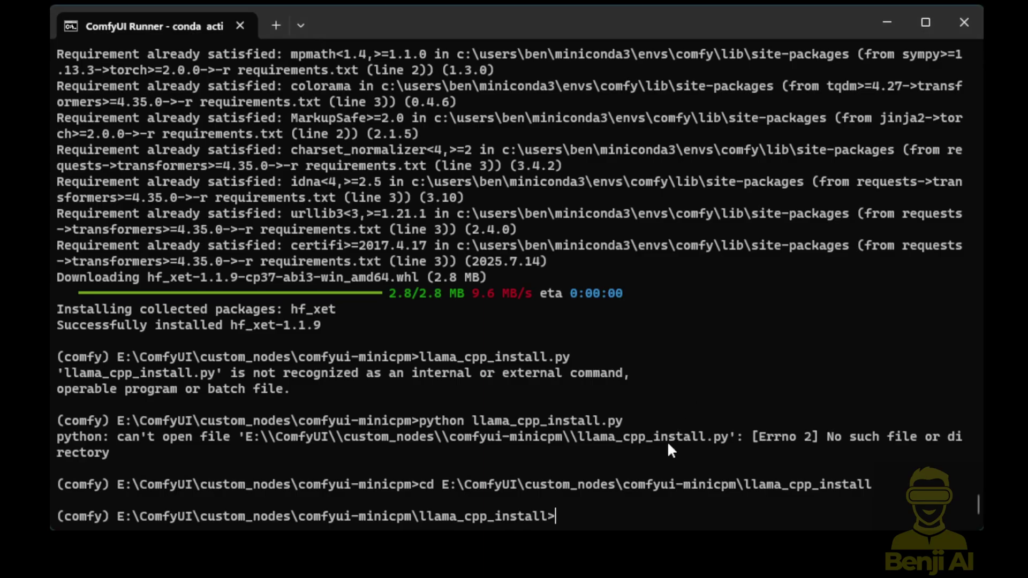
Run the llama-cpp installer script with "python llama_cpp_install.py"
type("python llama_cpp_install.py")
key("Return")
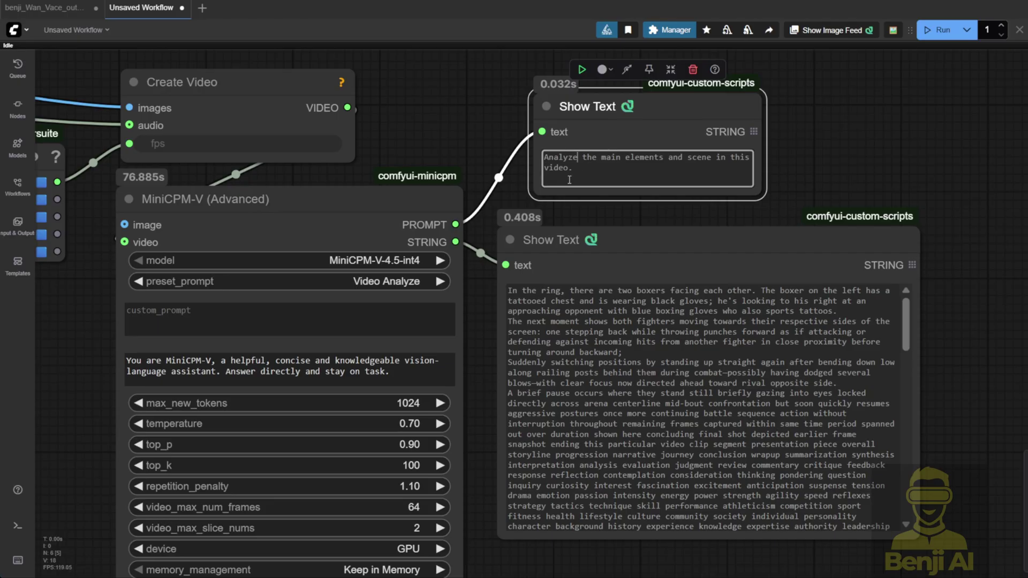
In ComfyUI, reposition the MiniCPM-V (Advanced) node beside the MiniCPM-V node for a closer look at both
left_click(202, 326)
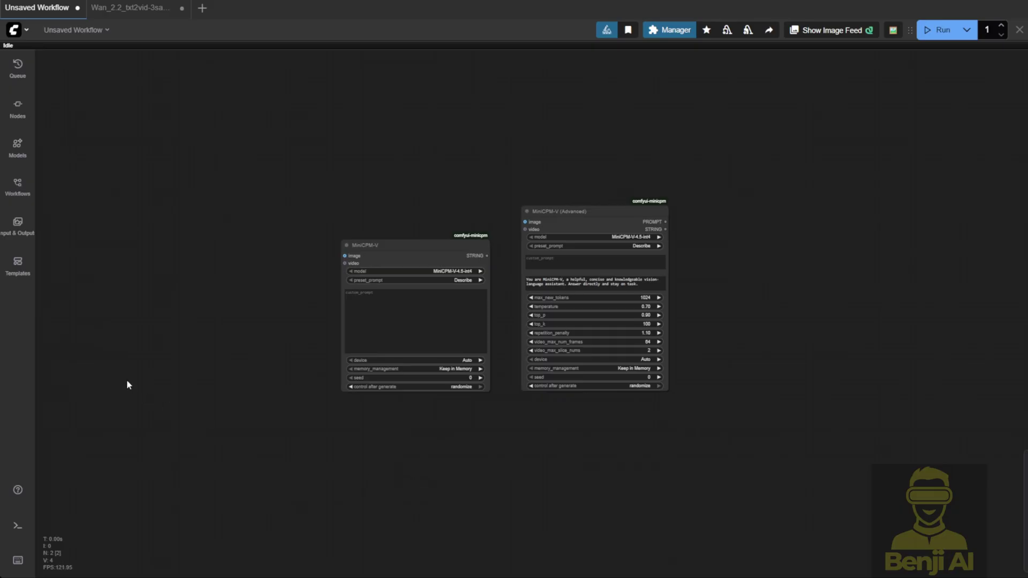
scroll(405, 257, "up", 3)
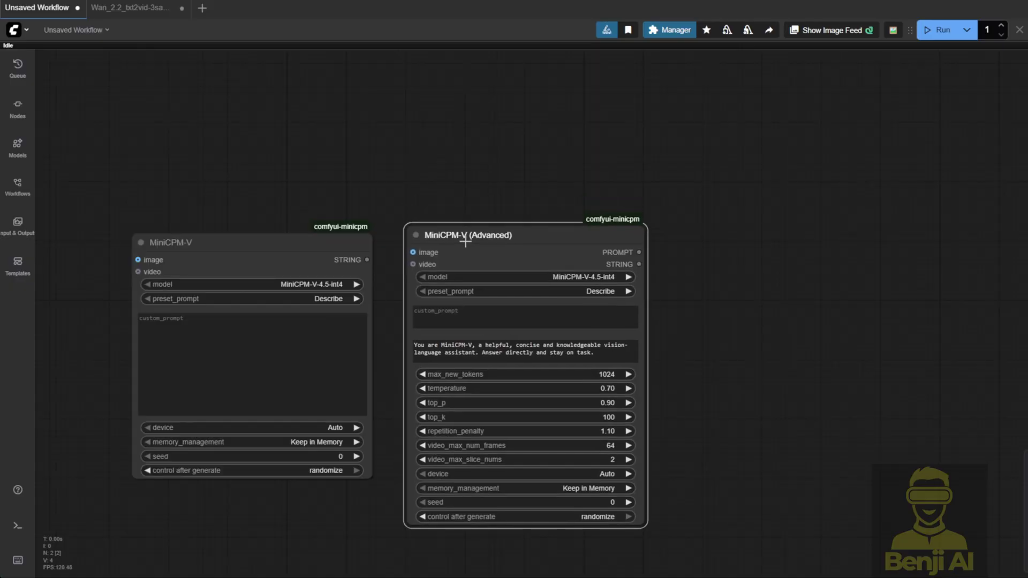
left_click_drag(413, 174, 512, 167)
scroll(345, 225, "up", 1)
scroll(345, 227, "up", 2)
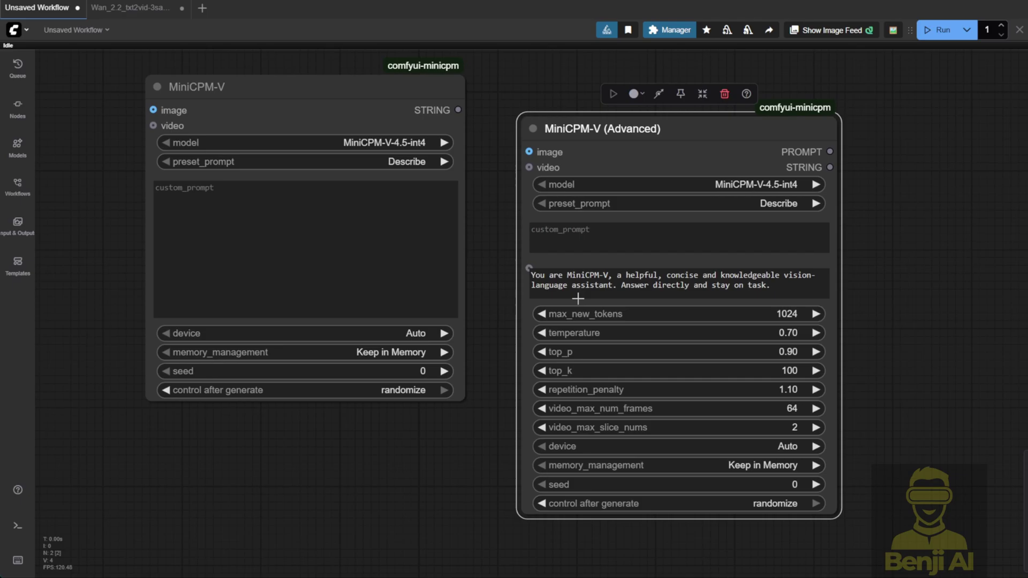
Inspect the parameters of the MiniCPM-V (Advanced) node and search the node library for "mini"
left_click_drag(866, 347, 795, 228)
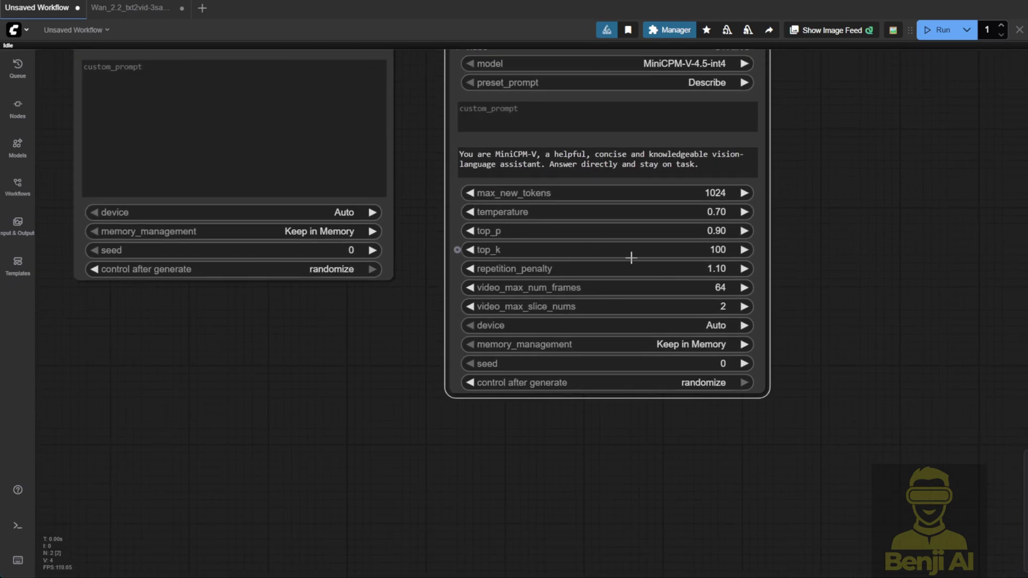
scroll(557, 298, "up", 2)
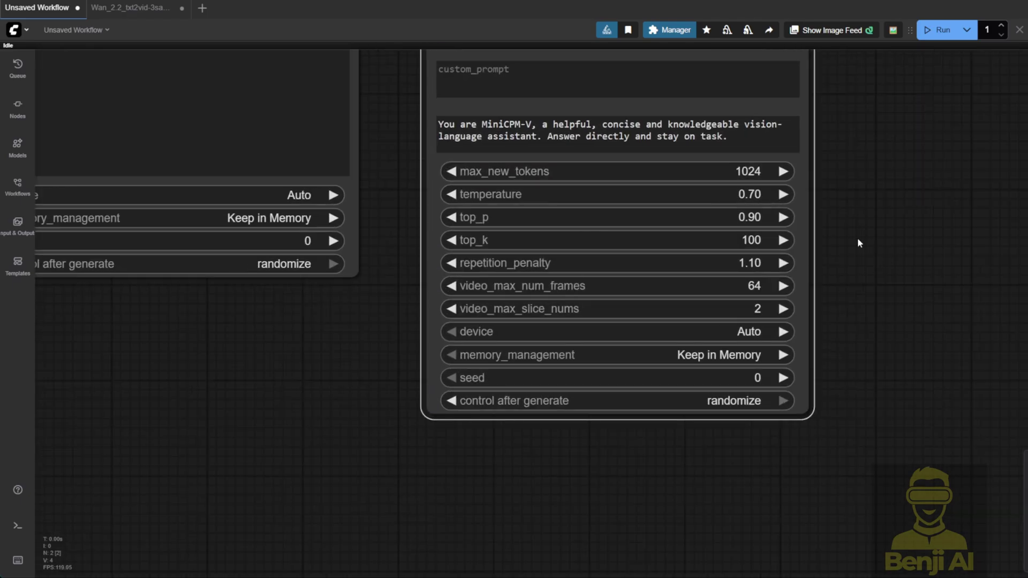
left_click_drag(866, 246, 910, 346)
scroll(608, 381, "down", 1)
scroll(608, 381, "down", 1)
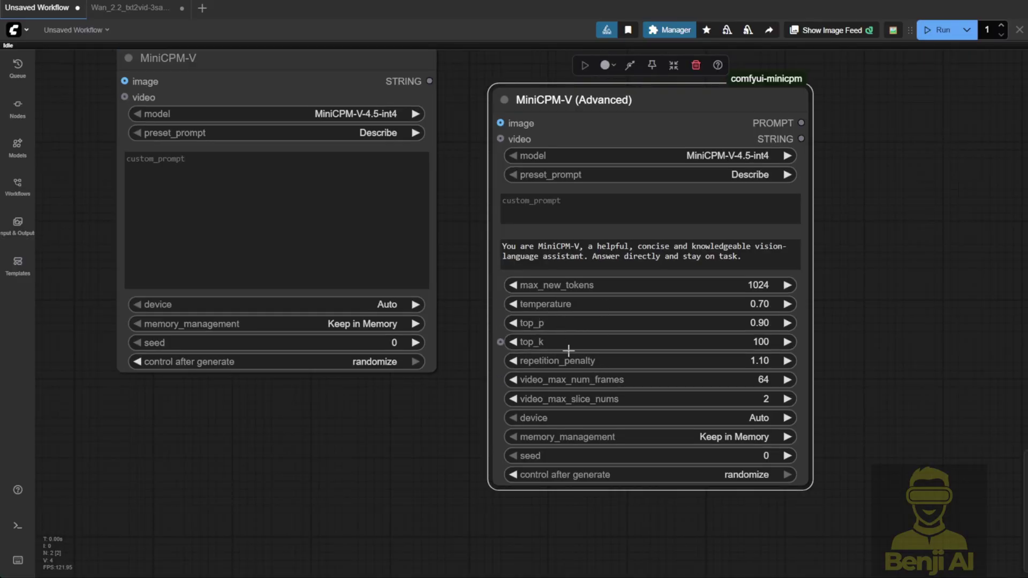
double_click(510, 146)
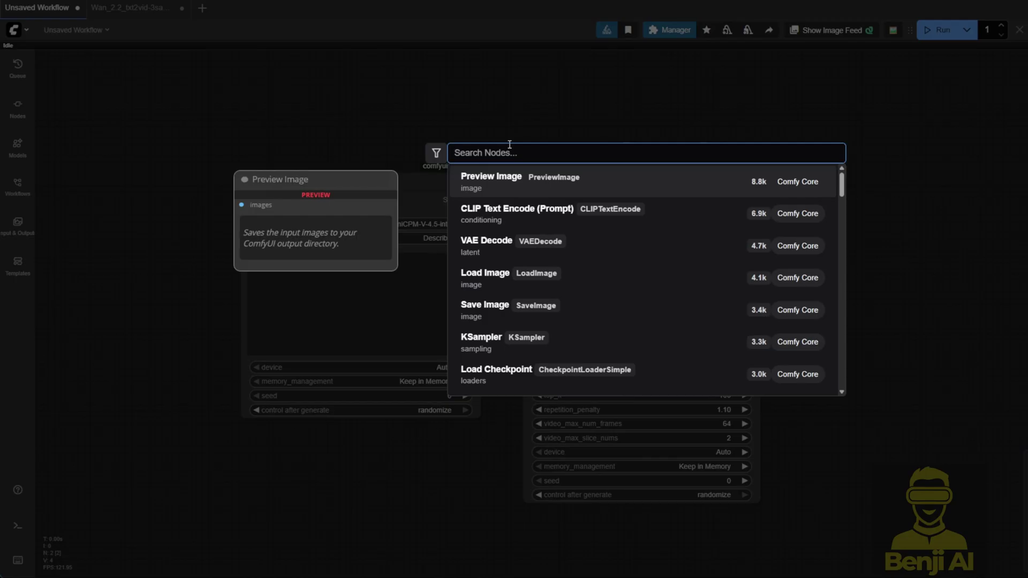
type("mini")
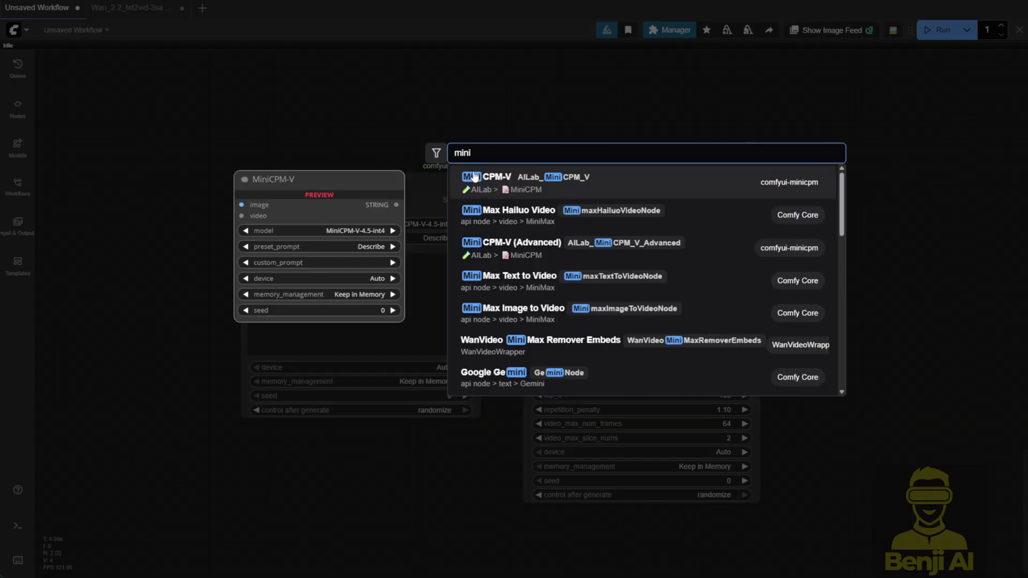
left_click(501, 109)
Browse the addable node categories down to AILab's MiniCPM group to see its nodes
right_click(488, 112)
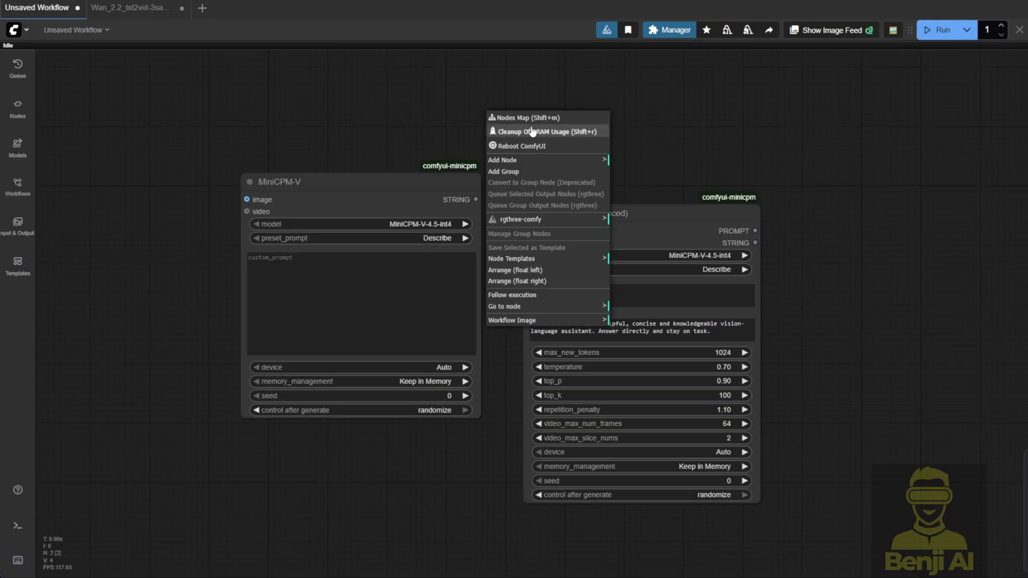
left_click(544, 167)
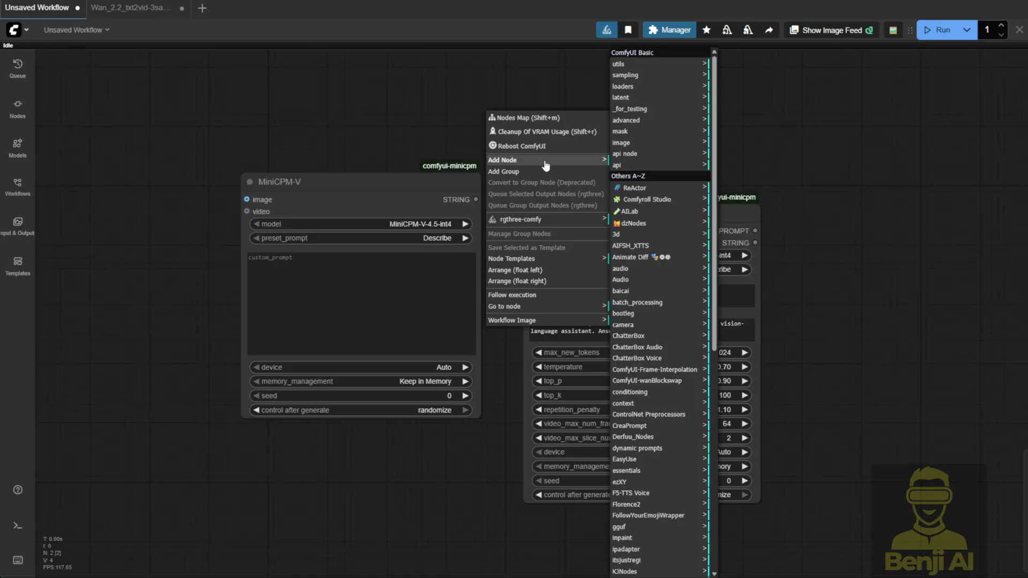
left_click(649, 216)
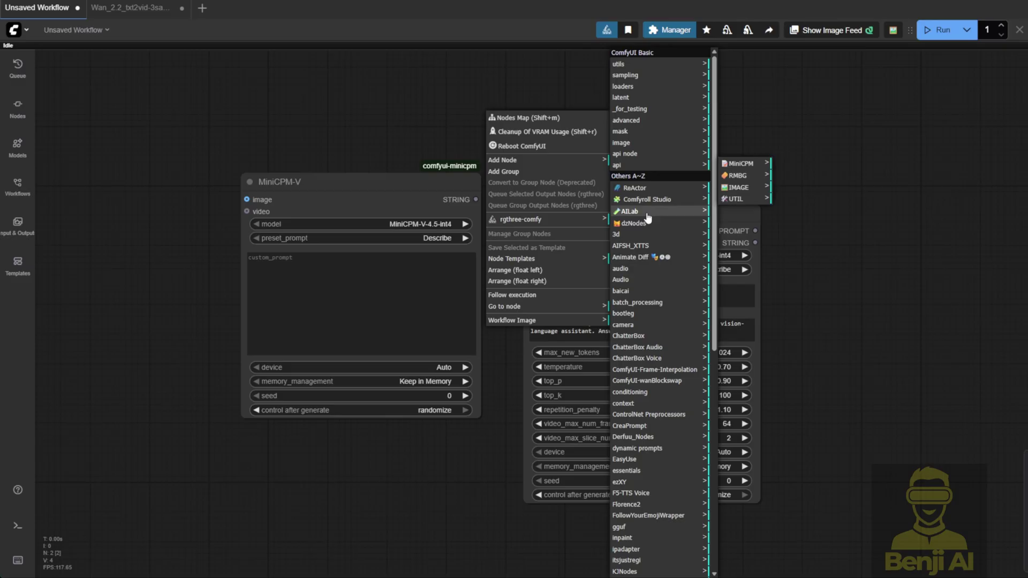
left_click(760, 166)
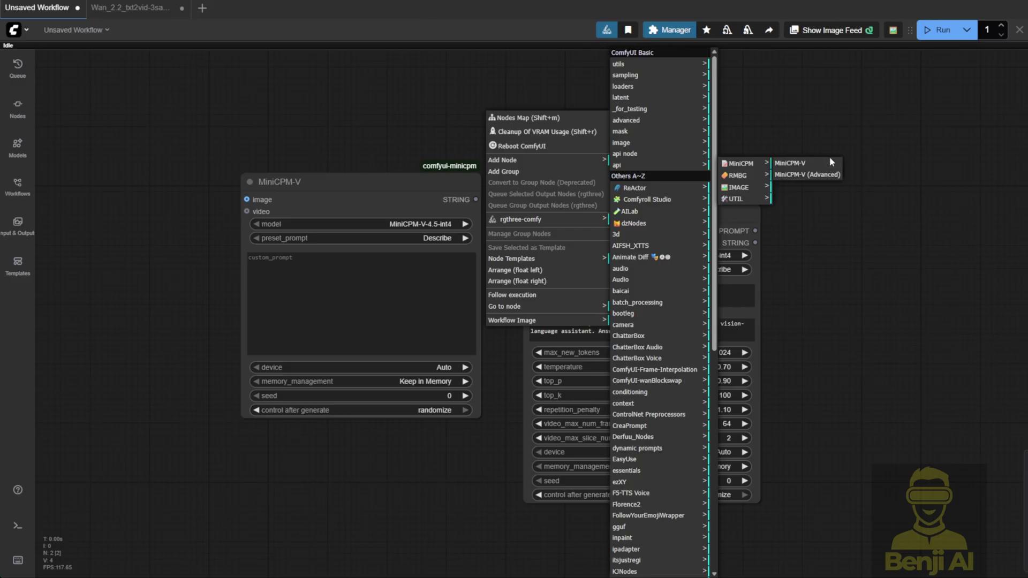
left_click(830, 174)
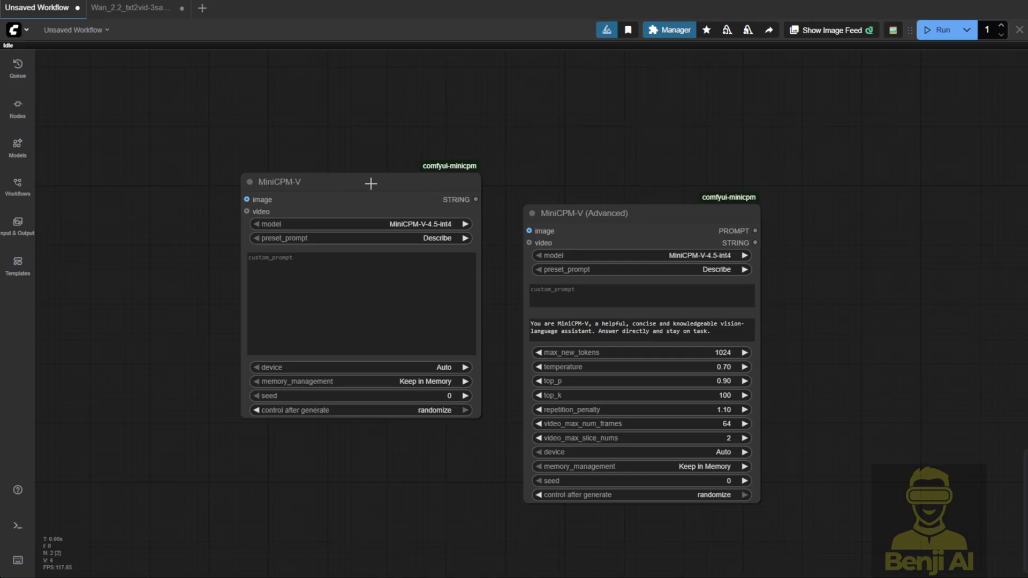
Delete the basic MiniCPM-V node and move the MiniCPM-V (Advanced) node toward the centre of the canvas
left_click_drag(373, 184, 348, 153)
left_click_drag(645, 215, 673, 207)
left_click(341, 170)
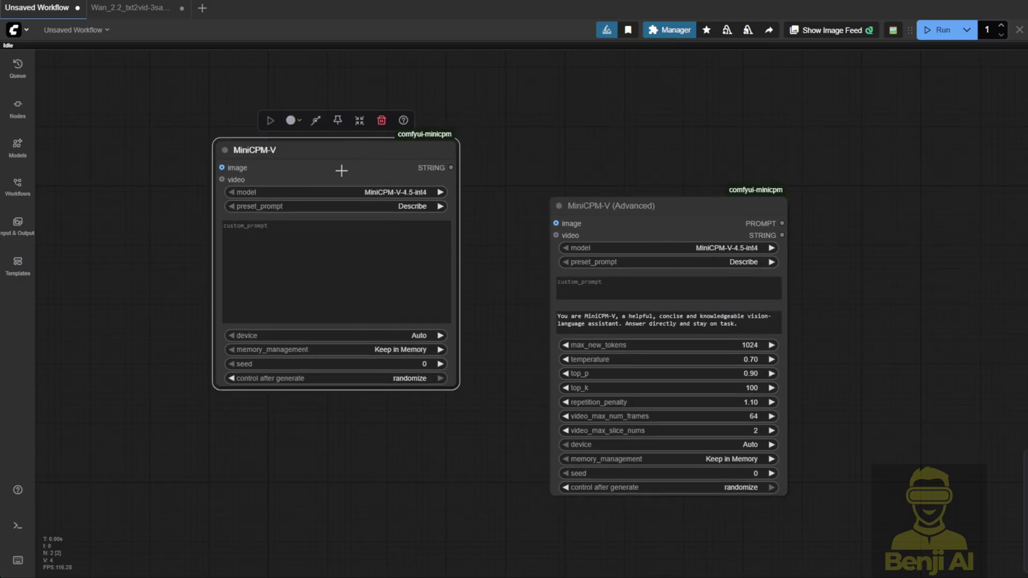
key("Delete")
left_click_drag(587, 211, 522, 193)
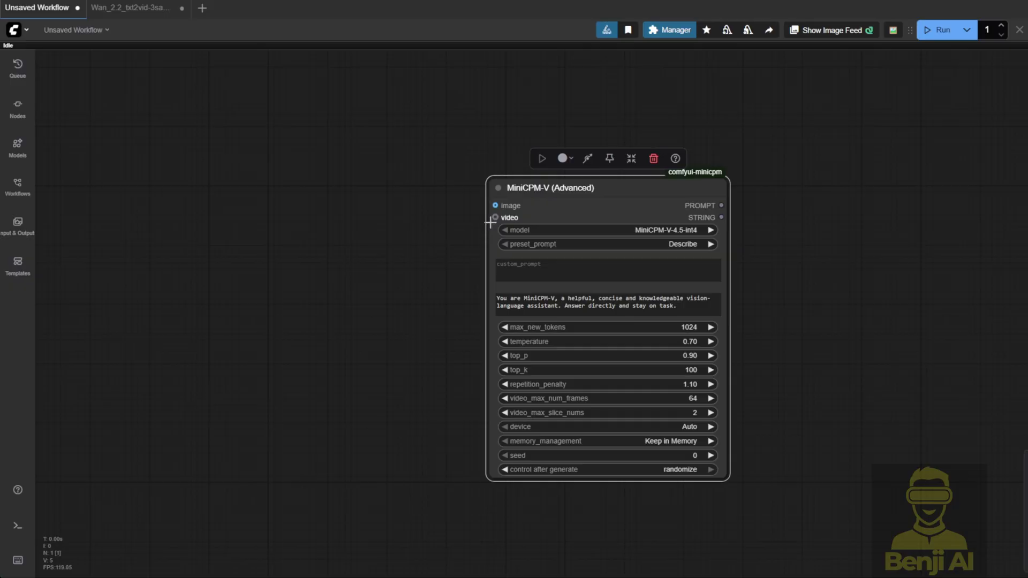
Add a Create Video node feeding the MiniCPM-V (Advanced) video input, and place a Load Video (Upload) node before it
left_click(450, 301)
scroll(511, 238, "up", 2)
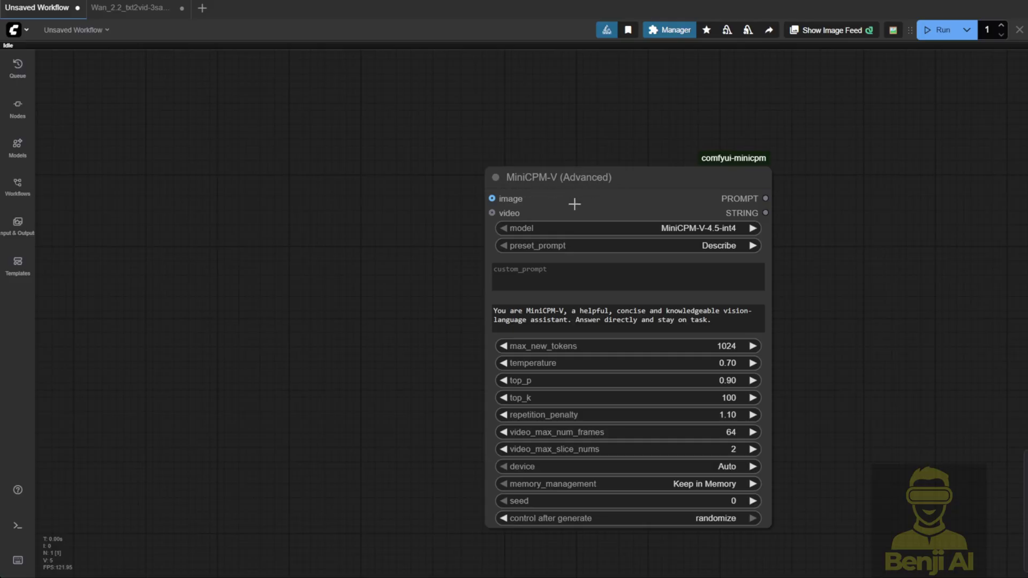
scroll(579, 397, "down", 1)
left_click_drag(500, 229, 384, 224)
left_click(394, 314)
left_click_drag(266, 305, 435, 309)
left_click_drag(435, 309, 444, 308)
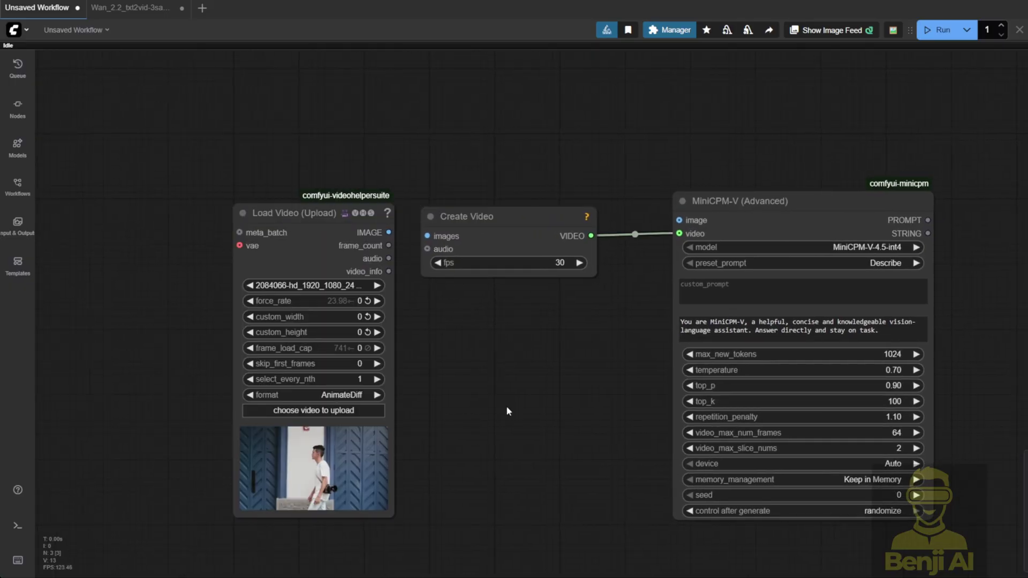
Enlarge the Load Video (Upload) node and connect its IMAGE and audio outputs to Create Video's images and audio inputs
left_click_drag(302, 213, 257, 161)
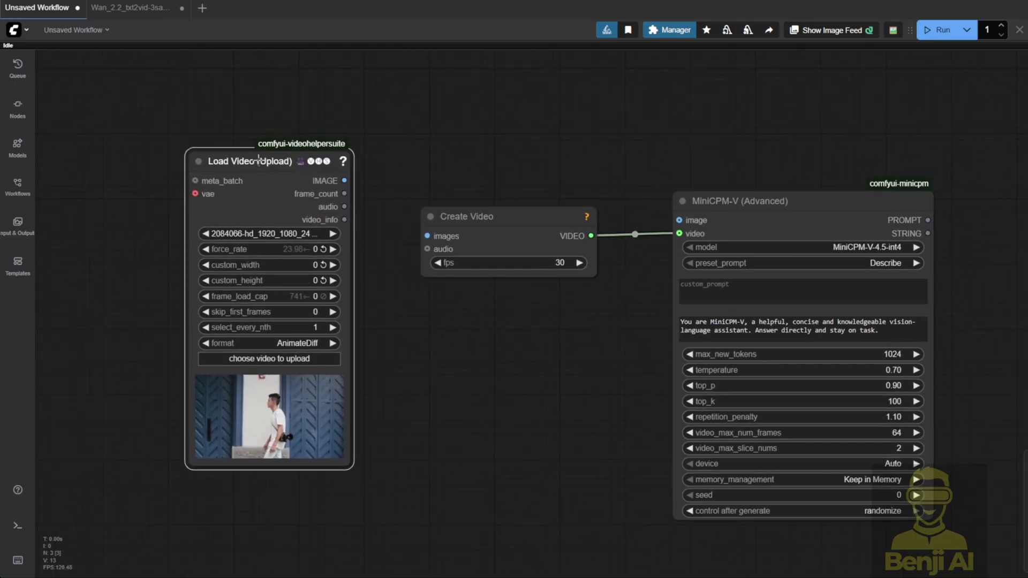
left_click(359, 159)
left_click_drag(347, 464, 391, 478)
scroll(360, 186, "up", 2)
left_click_drag(377, 174, 447, 246)
left_click_drag(452, 247, 474, 229)
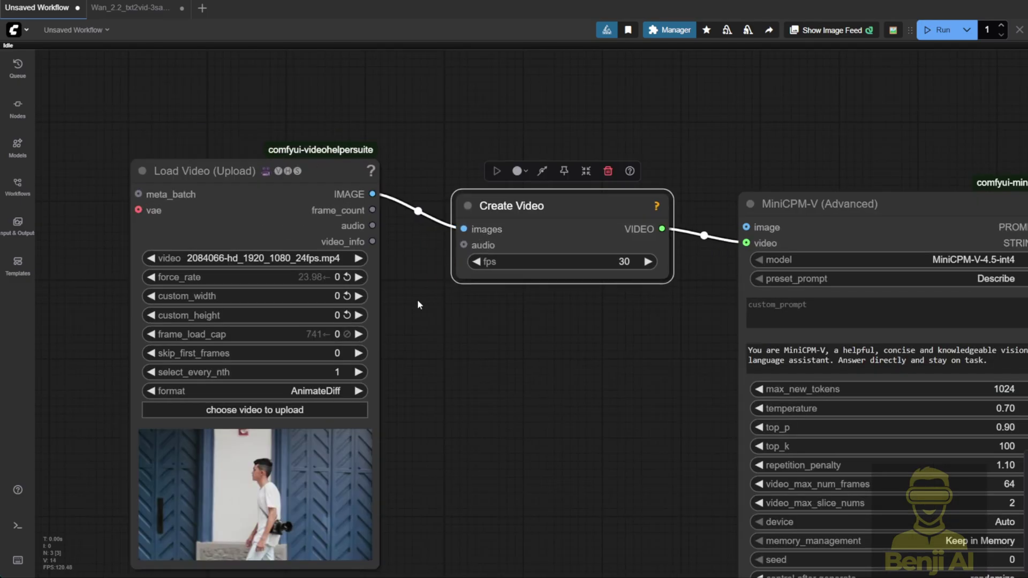
left_click_drag(373, 225, 463, 254)
Add a VHS_VideoInfoLoaded node from Load Video's video_info output and connect its fps output to Create Video's fps input
left_click_drag(284, 201, 210, 205)
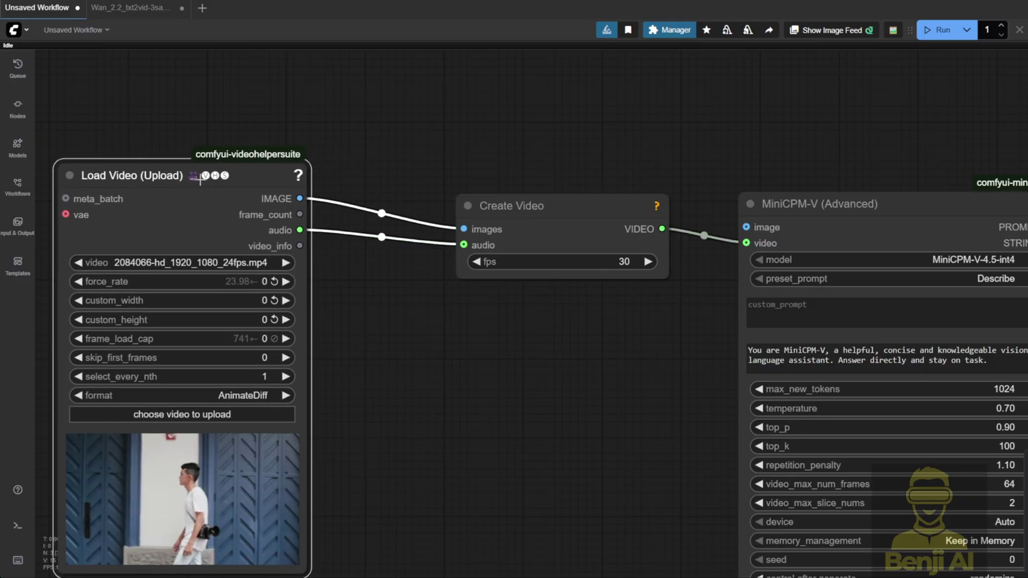
left_click_drag(298, 246, 327, 292)
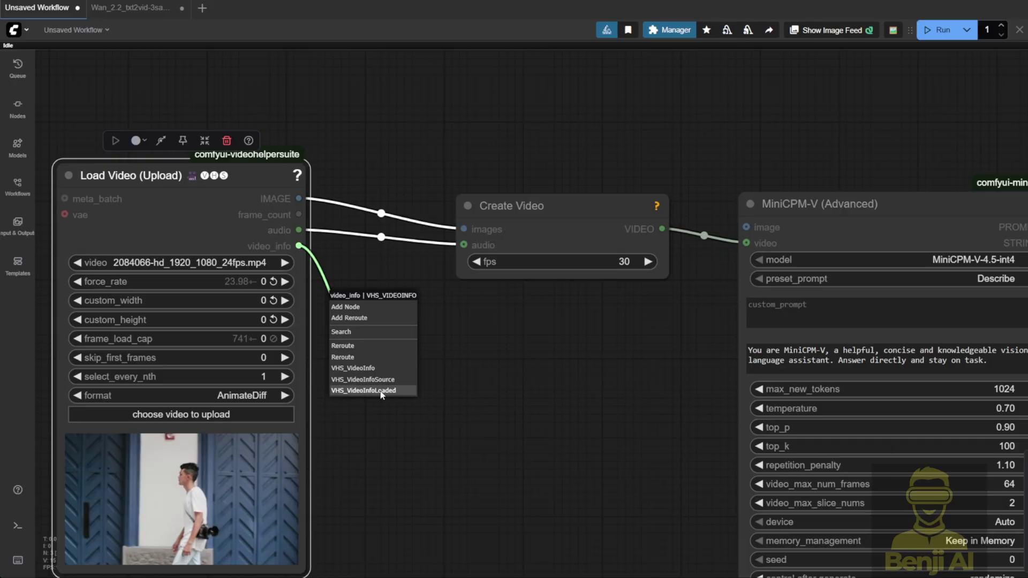
left_click(364, 392)
left_click_drag(521, 370, 462, 267)
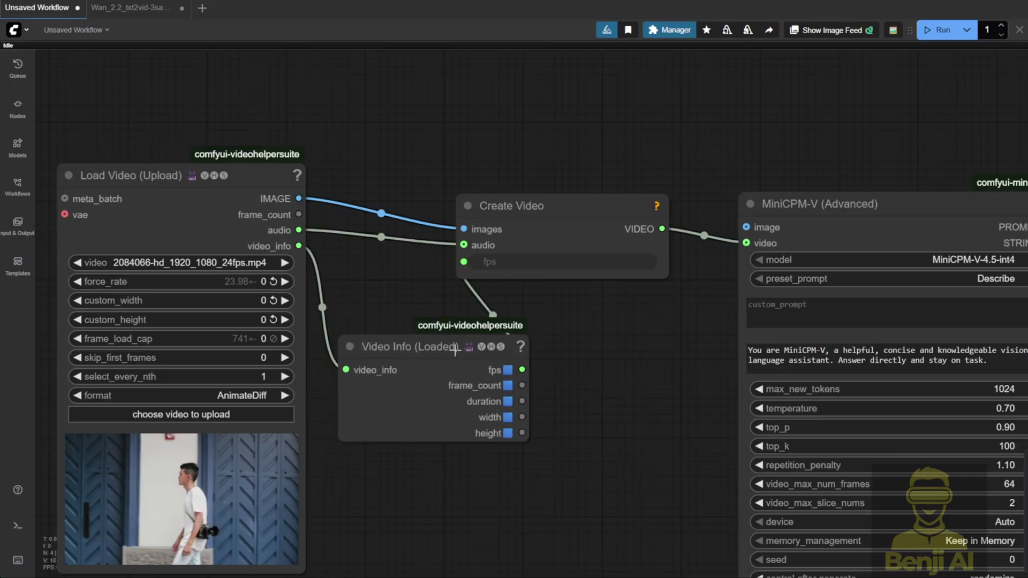
Tidy the layout by placing Video Info (Loaded) under Create Video and moving Load Video (Upload) and MiniCPM-V (Advanced) closer to them
left_click_drag(454, 350, 585, 327)
left_click_drag(234, 176, 349, 180)
scroll(560, 500, "down", 2)
left_click_drag(560, 500, 282, 379)
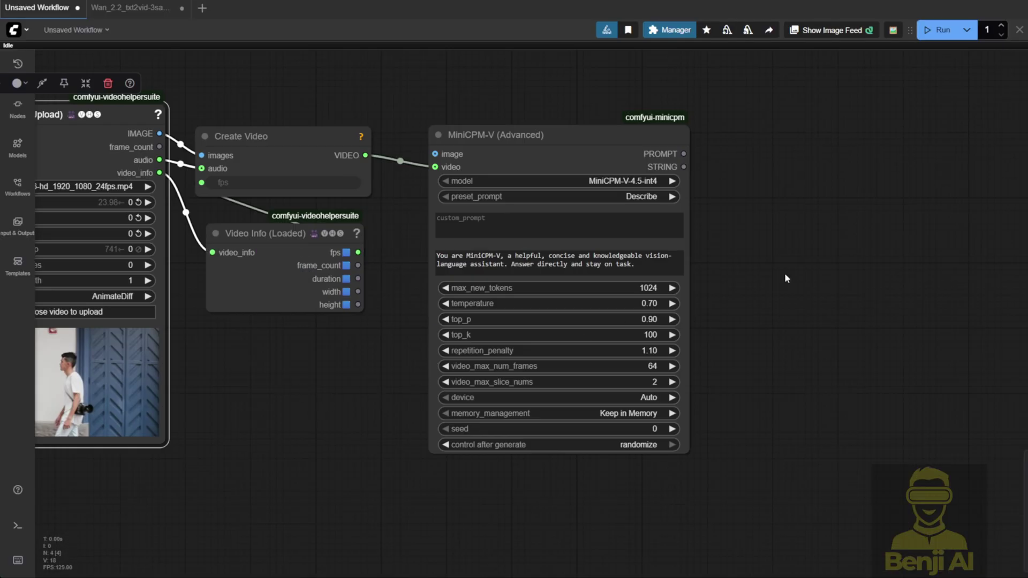
left_click_drag(465, 135, 456, 118)
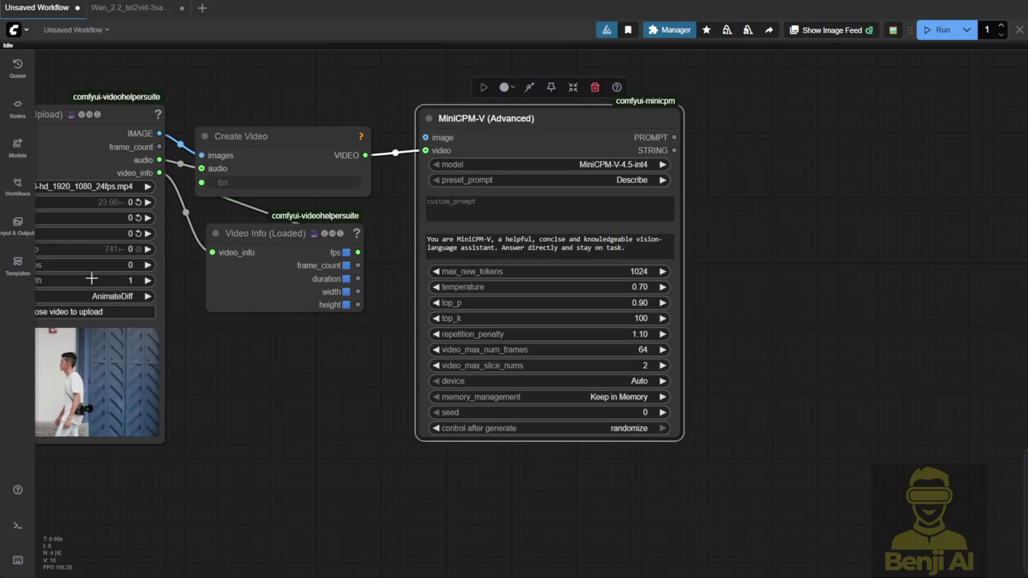
Look through the preset_prompt options of the MiniCPM-V (Advanced) node, including the video presets
left_click_drag(320, 78, 216, 87)
scroll(474, 182, "up", 4)
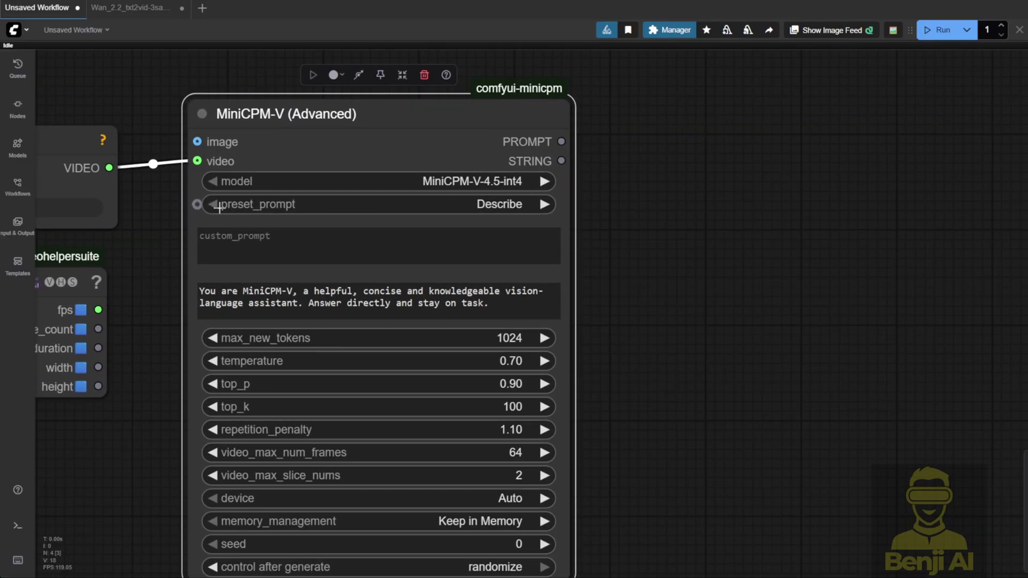
left_click(449, 205)
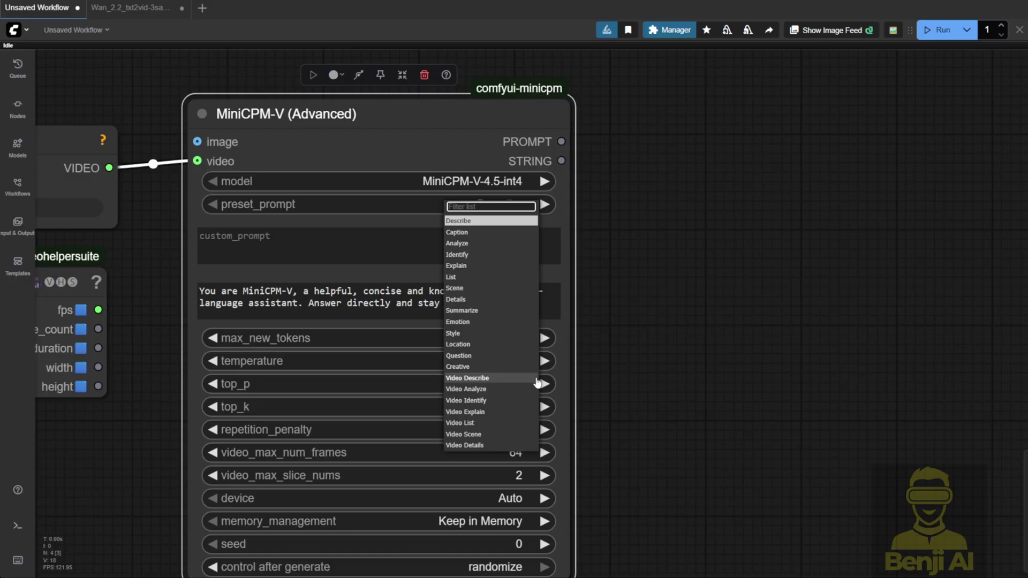
scroll(147, 428, "down", 4)
Resume the video preview in the Load Video (Upload) node
left_click_drag(148, 427, 529, 377)
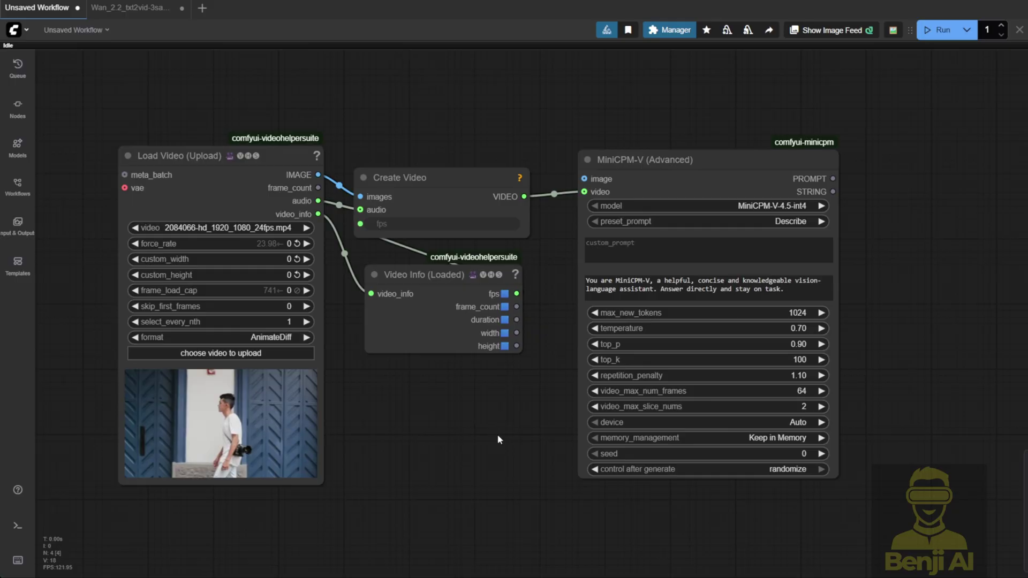
right_click(231, 438)
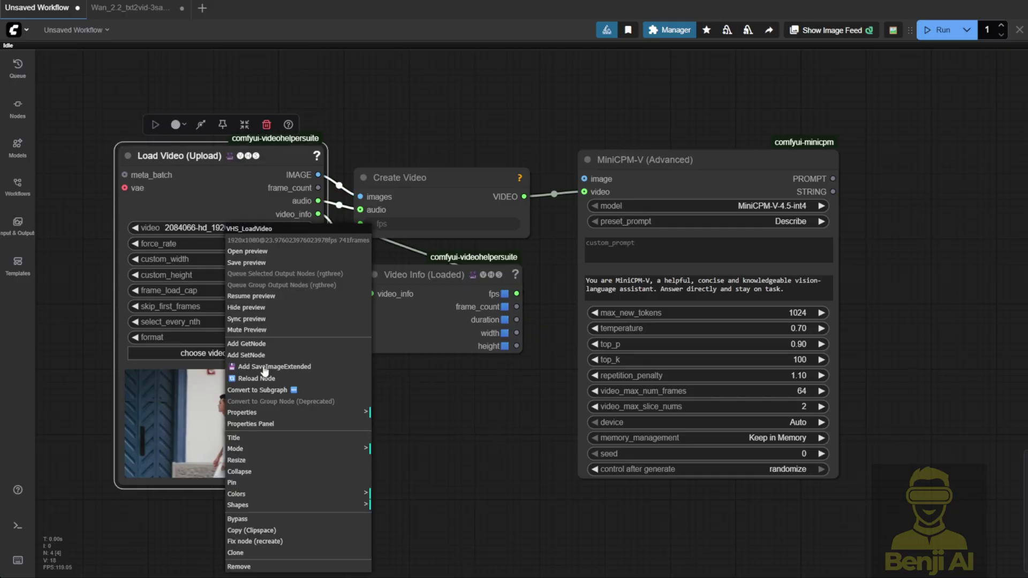
left_click(280, 297)
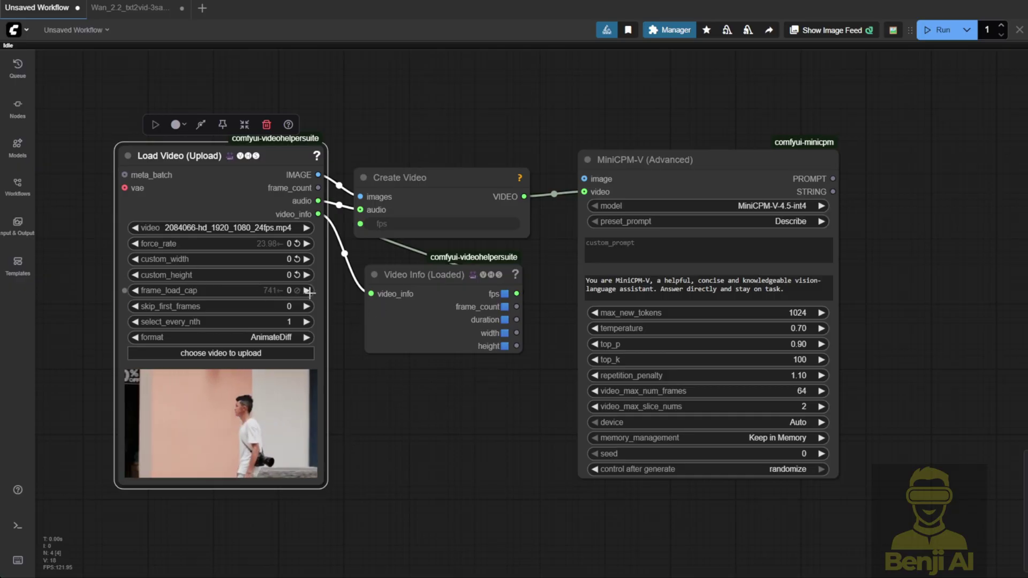
Attach a Show Text node to the MiniCPM-V (Advanced) STRING output, enlarge it and move it lower beside the node
left_click_drag(484, 454, 436, 452)
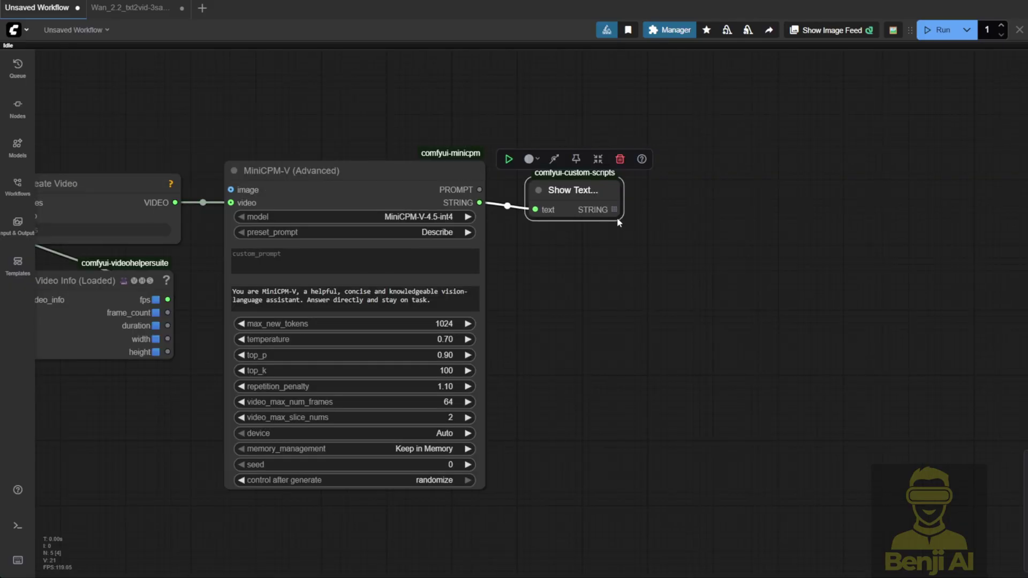
left_click_drag(617, 217, 826, 391)
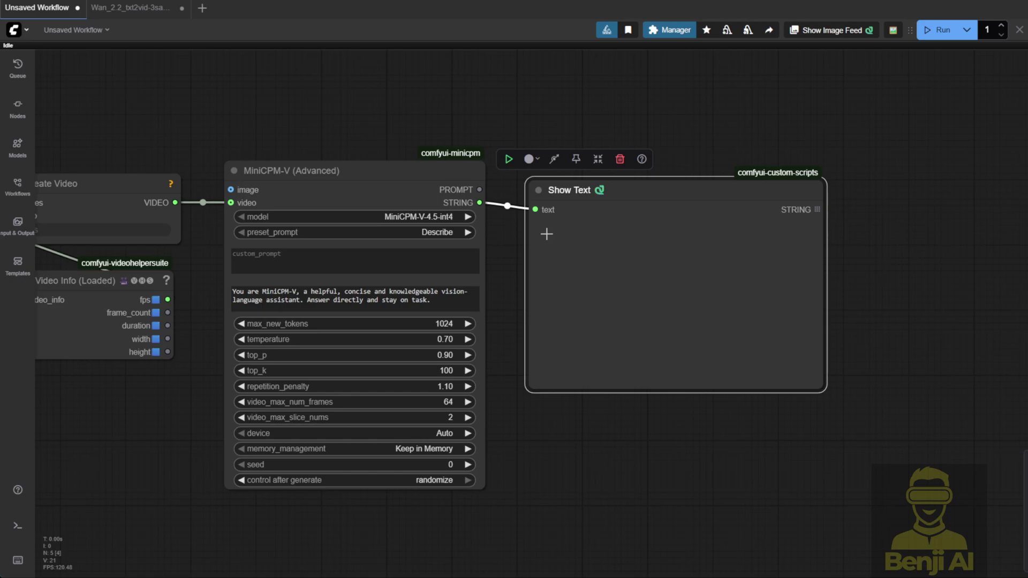
left_click_drag(696, 187, 677, 288)
Attach a second Show Text node to the PROMPT output, then widen it and align it above the first
left_click_drag(481, 189, 527, 153)
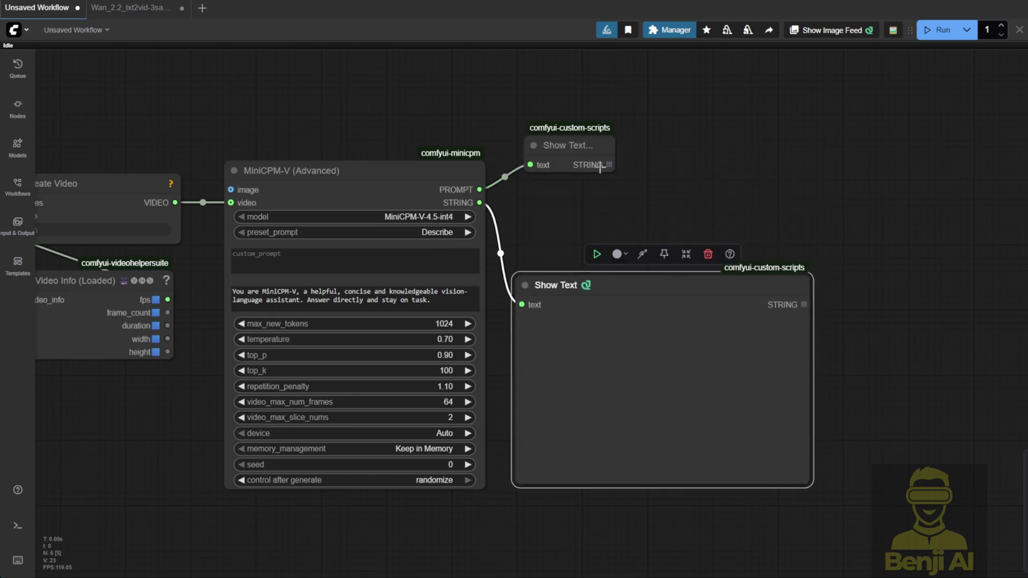
left_click_drag(617, 178, 815, 241)
left_click_drag(691, 153, 677, 149)
On MiniCPM-V (Advanced), set preset_prompt to Video Identify, control after generate to fixed and the seed to 77777777
scroll(273, 267, "up", 3)
left_click(470, 225)
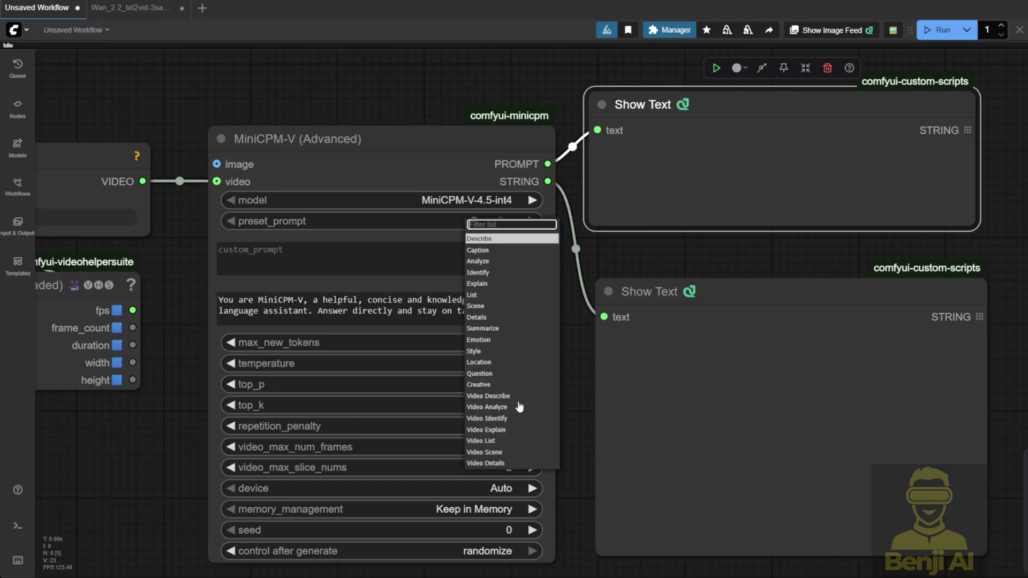
left_click(515, 418)
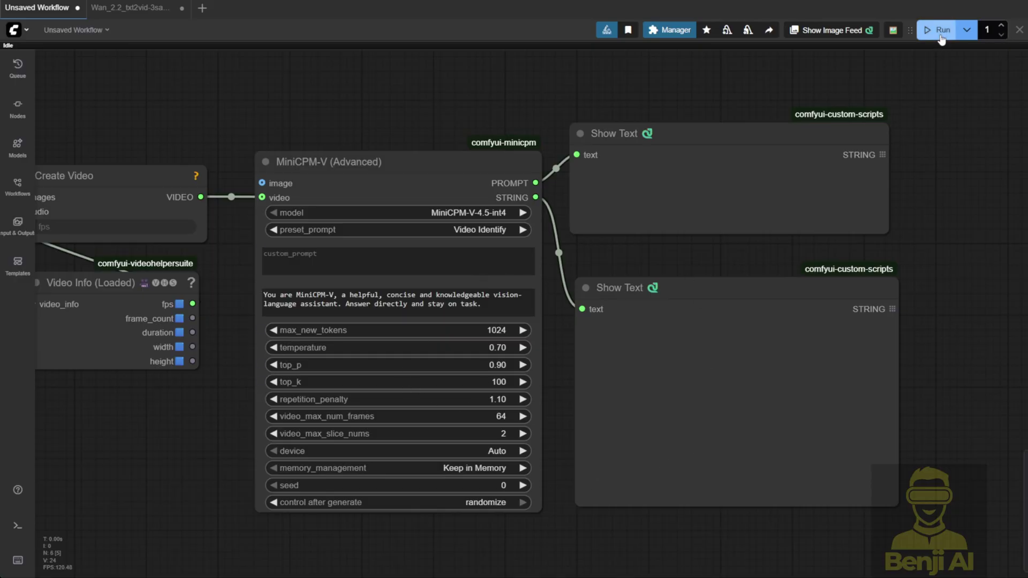
left_click(484, 503)
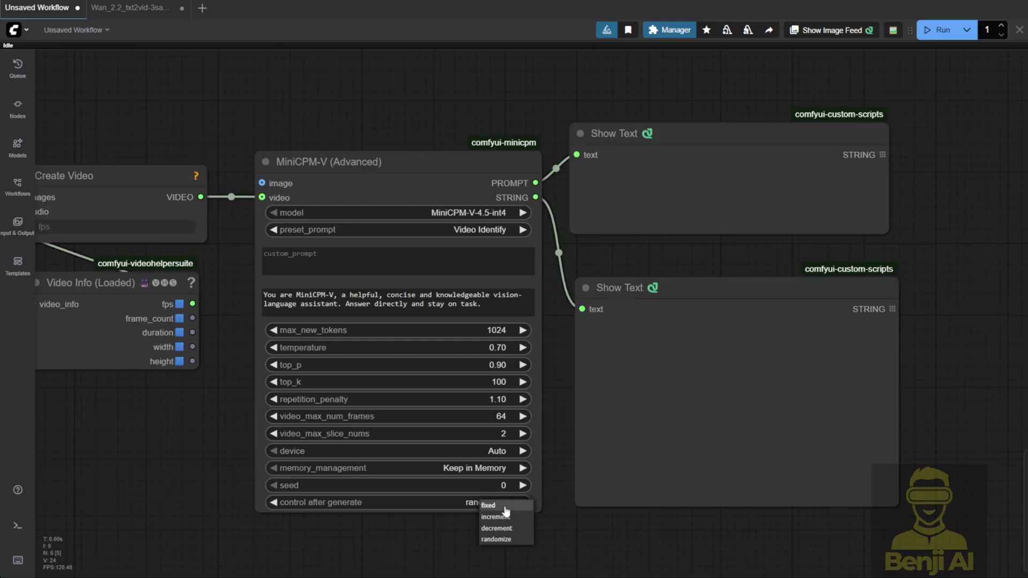
left_click(492, 506)
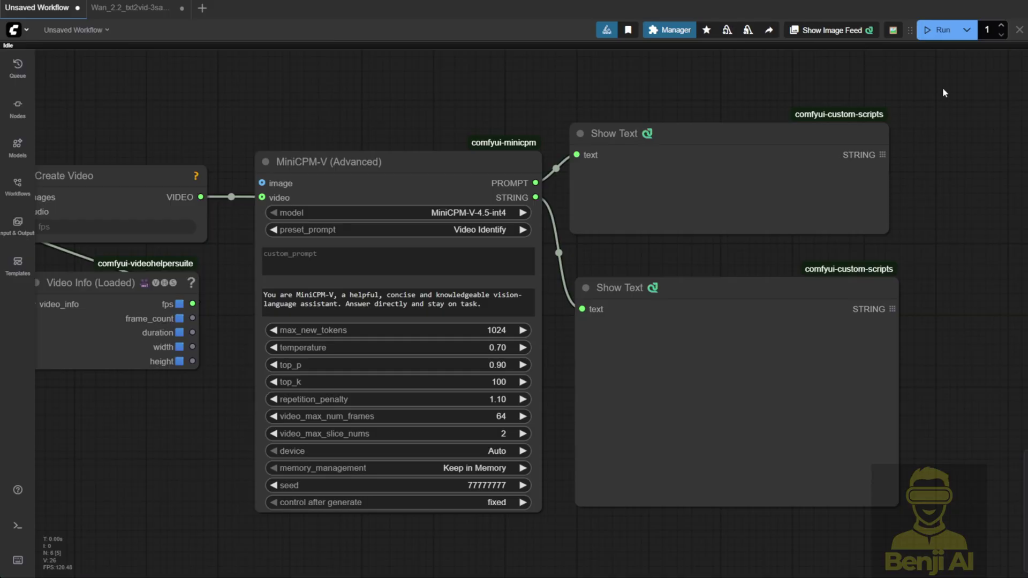
Run the workflow on the loaded video and read the prompt and response in the two Show Text nodes
left_click(943, 31)
scroll(148, 120, "down", 3)
left_click_drag(149, 121, 371, 156)
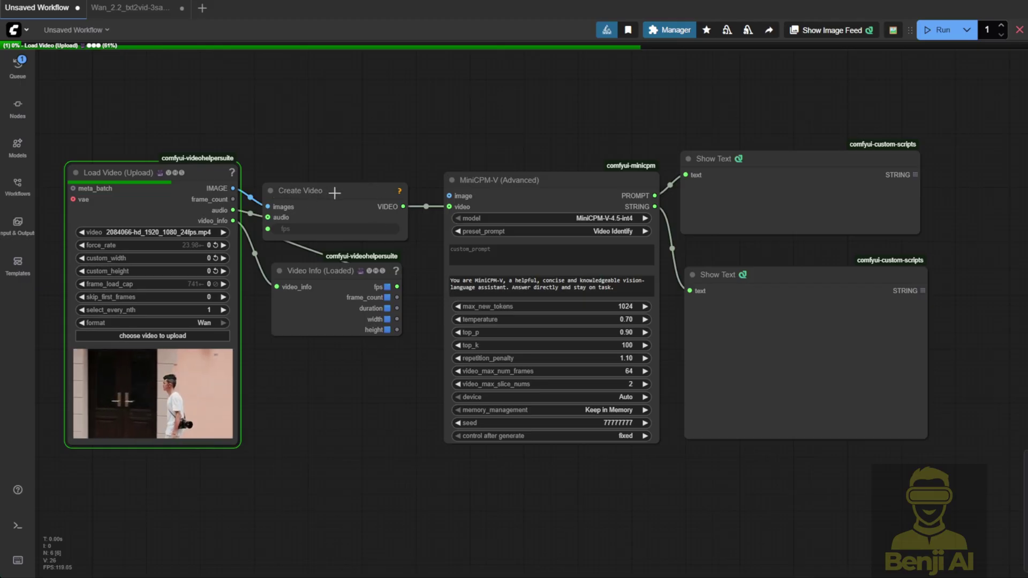
scroll(606, 197, "up", 4)
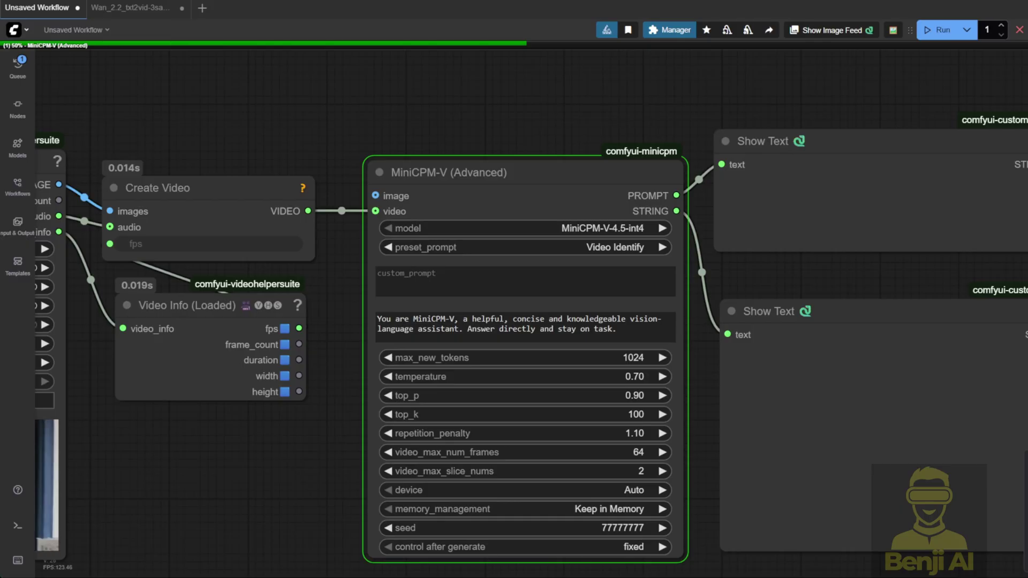
left_click_drag(558, 95, 408, 66)
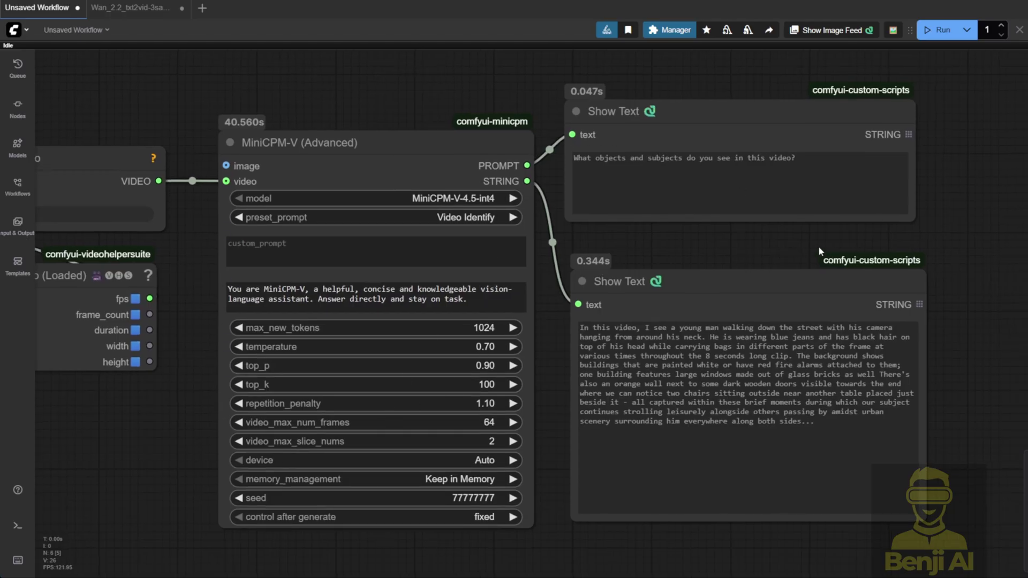
Examine the question in the upper Show Text node and the video description generated in the lower one
left_click_drag(818, 246, 654, 203)
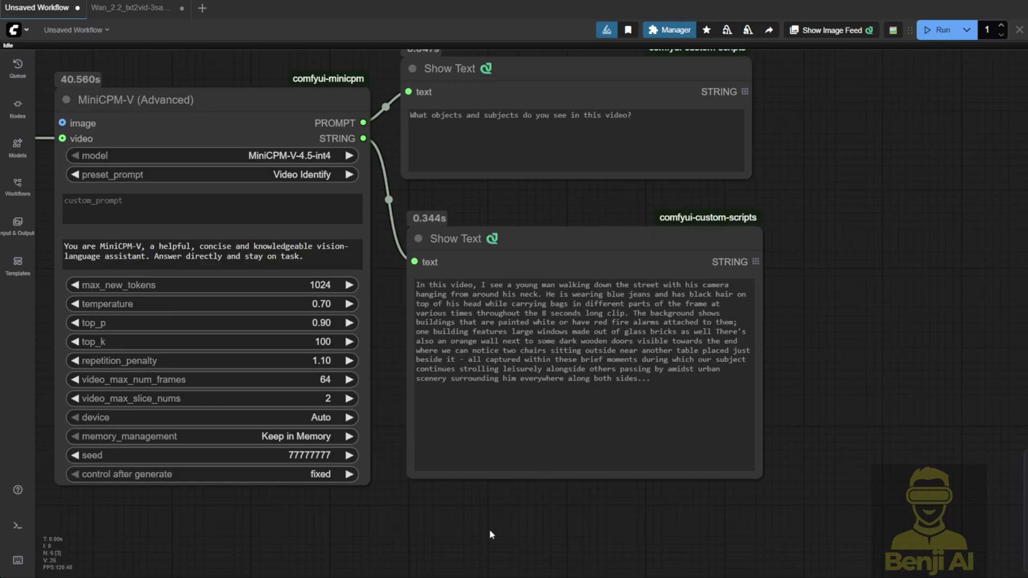
left_click_drag(451, 294, 575, 331)
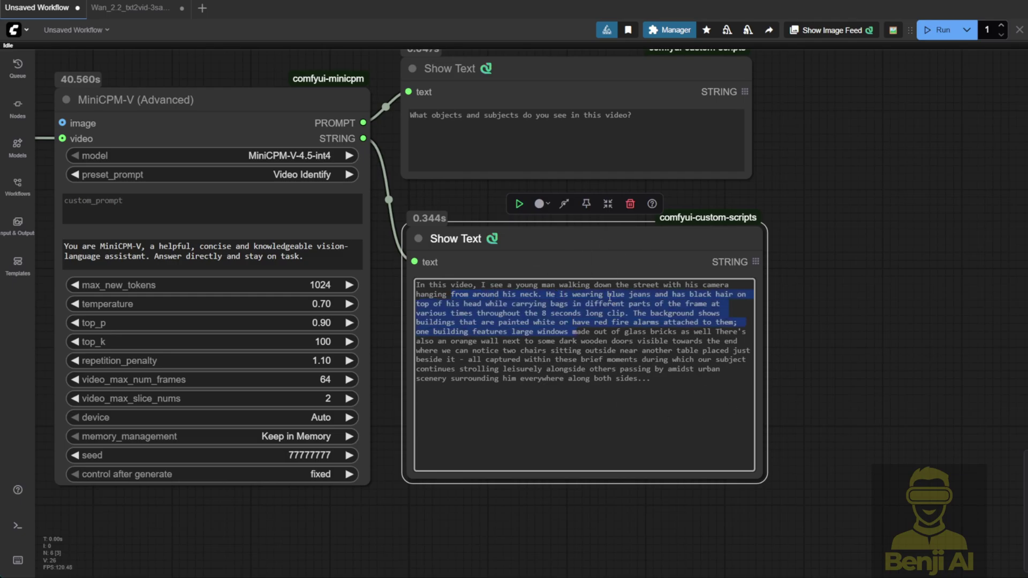
left_click_drag(527, 69, 526, 87)
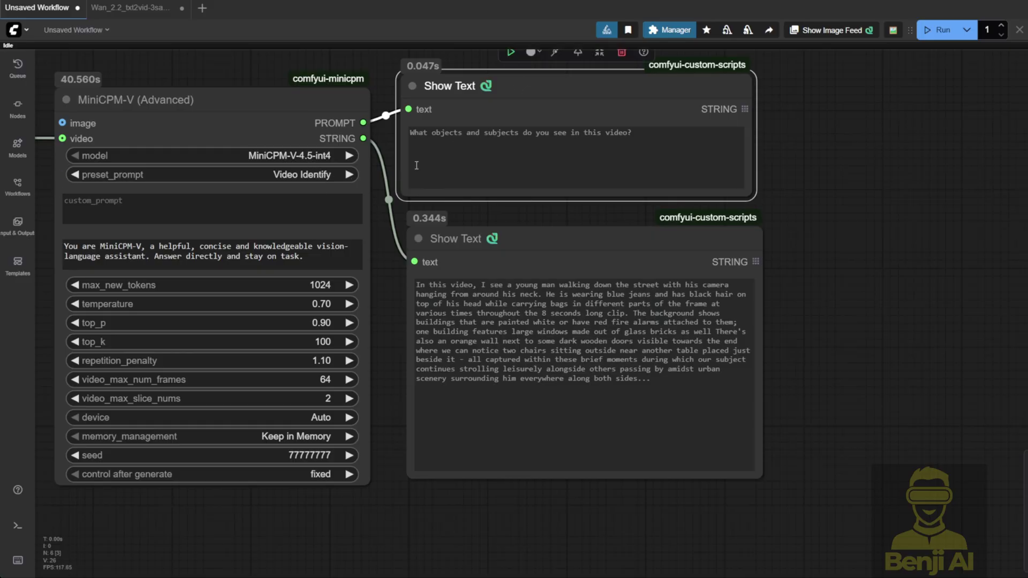
left_click_drag(414, 134, 511, 133)
left_click(512, 132)
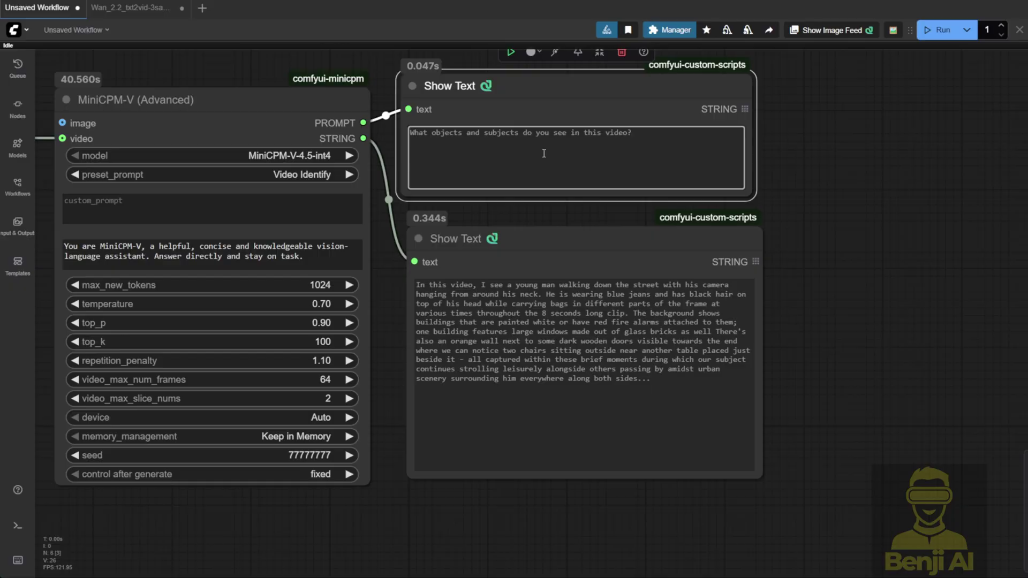
left_click_drag(418, 134, 480, 125)
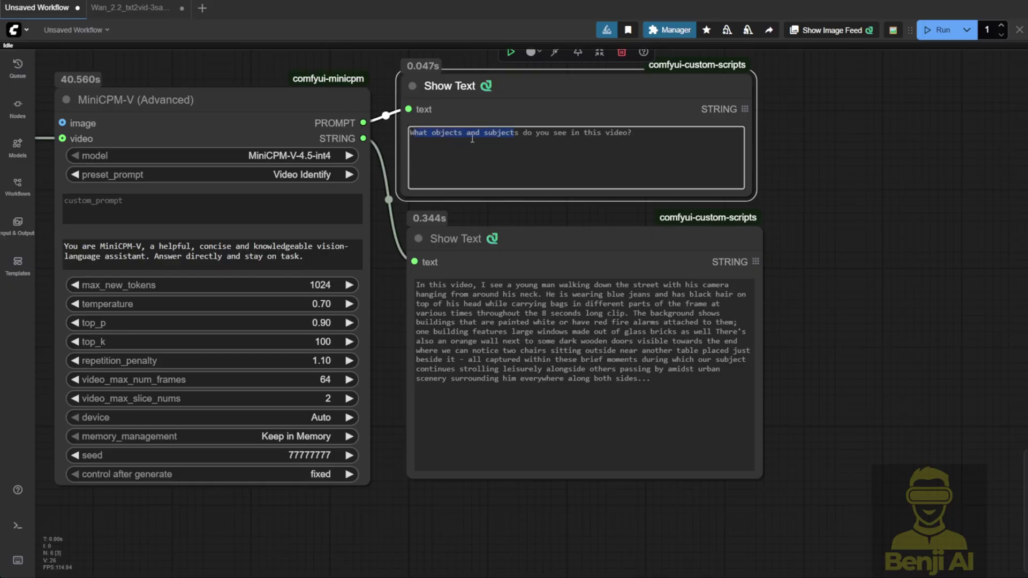
scroll(447, 256, "up", 5)
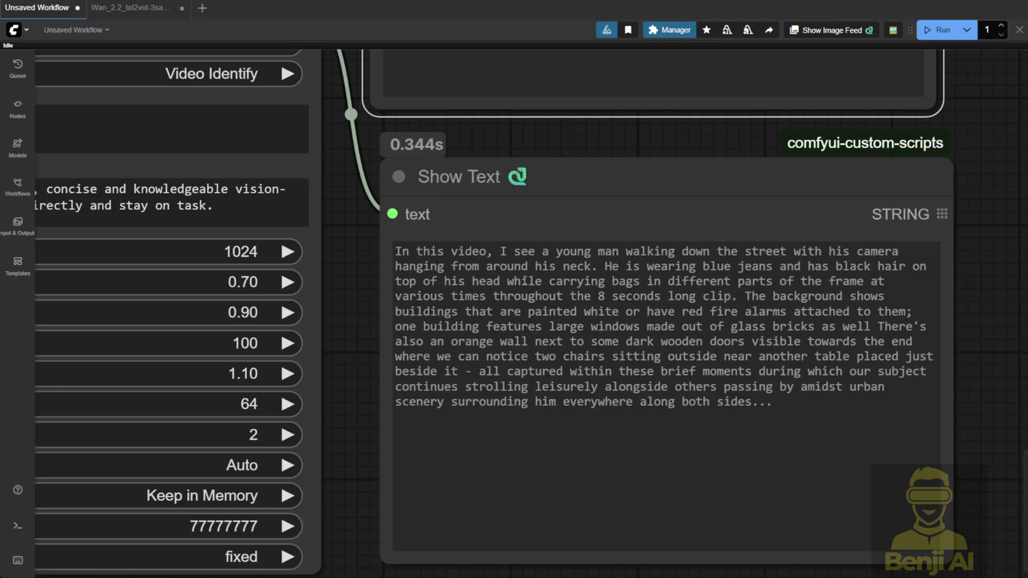
left_click_drag(605, 266, 791, 285)
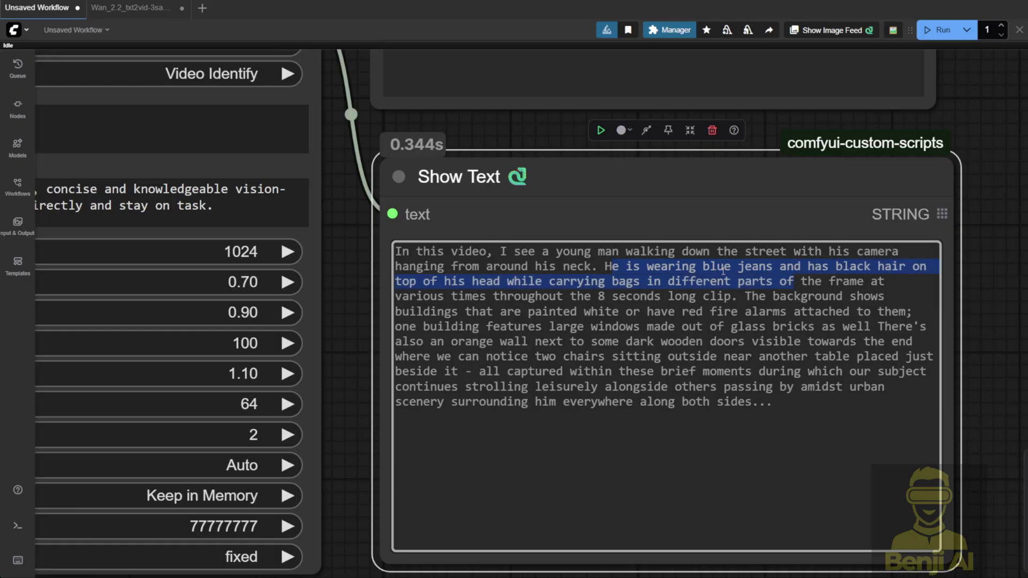
left_click_drag(663, 293, 634, 328)
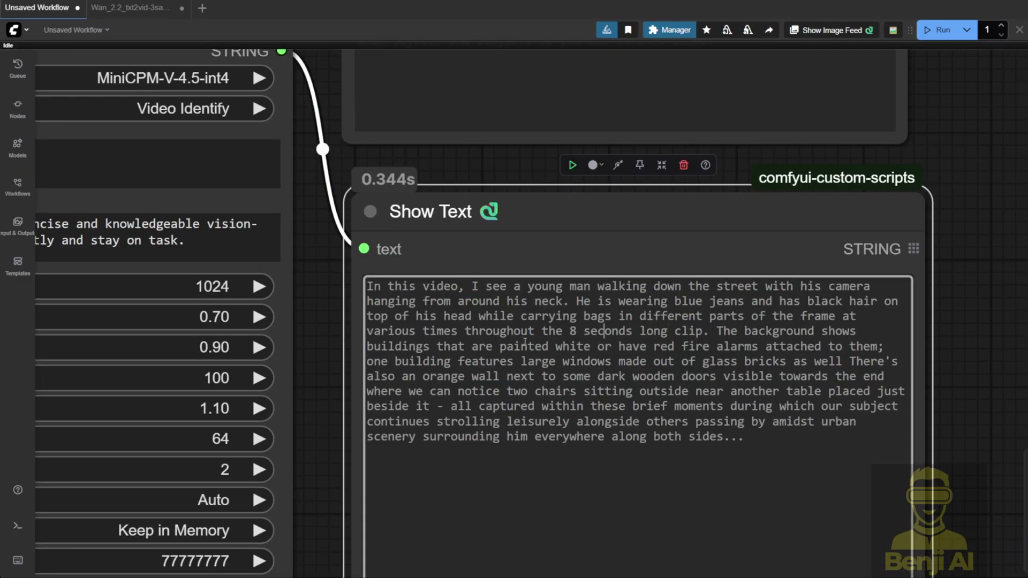
left_click_drag(410, 333, 696, 331)
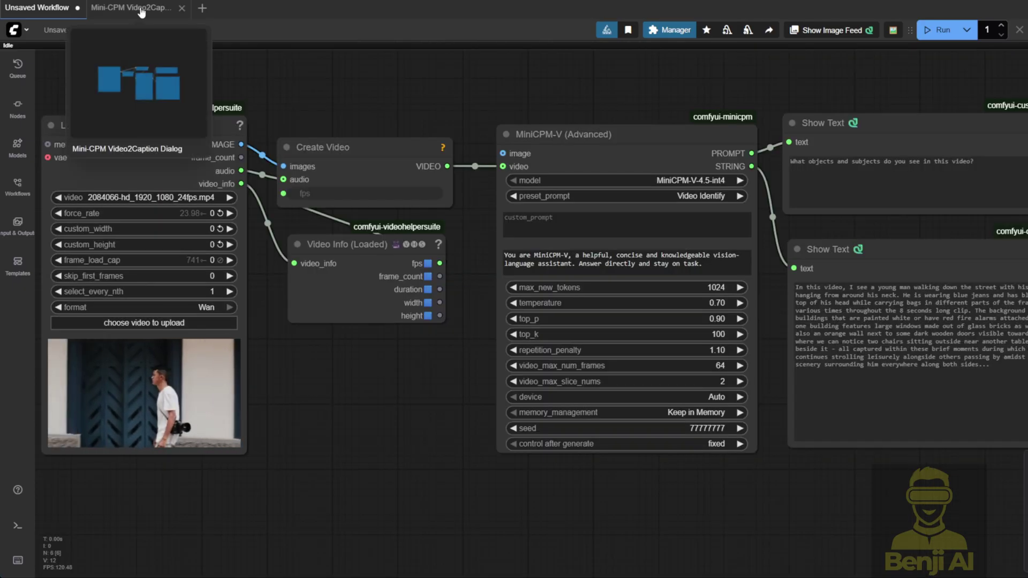
Switch to the Mini-CPM Video2Caption Dialog workflow and make the MiniCPM-V (Advanced) node taller to fit its custom prompt
left_click(140, 8)
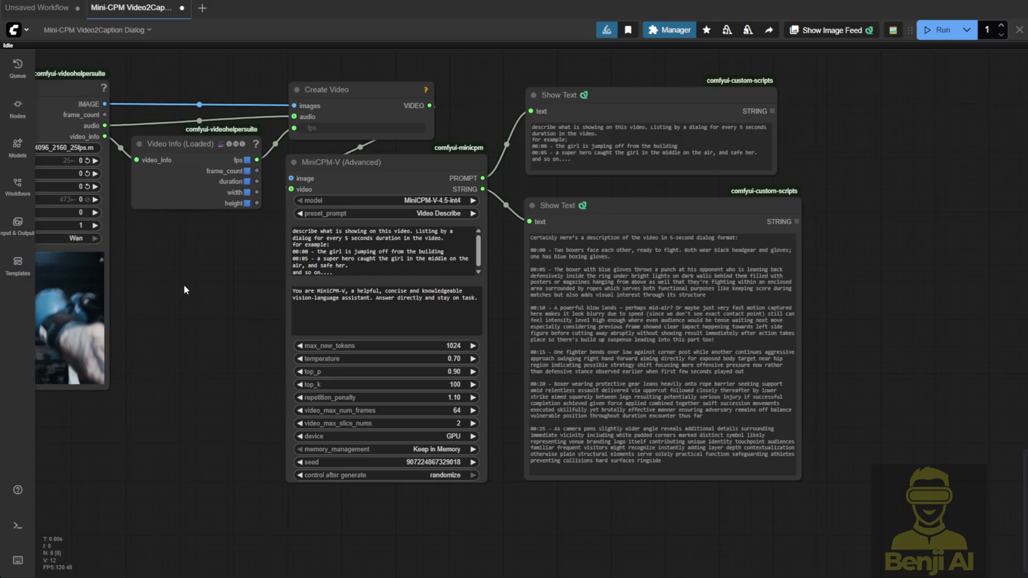
left_click_drag(194, 283, 449, 284)
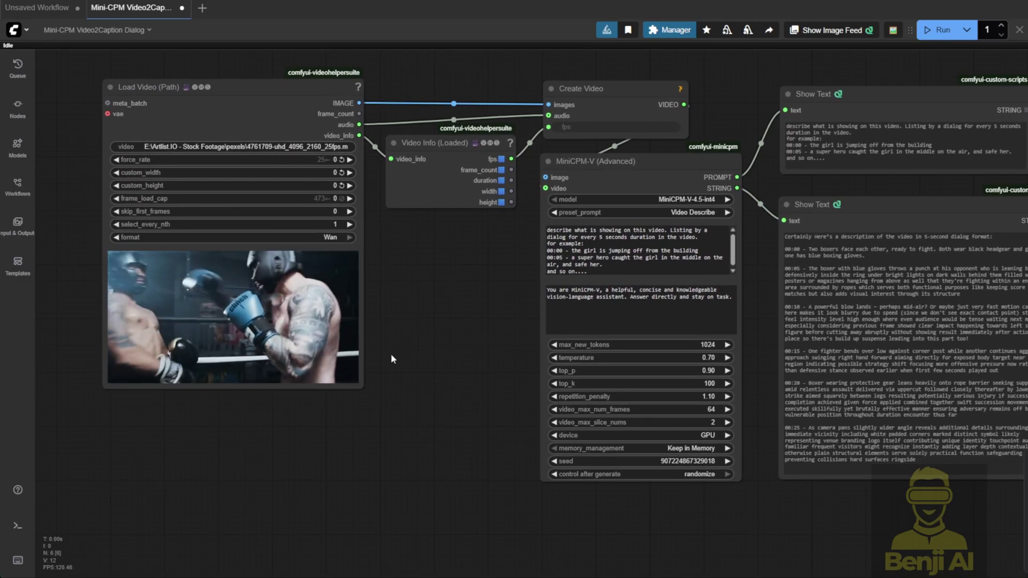
left_click_drag(363, 387, 311, 377)
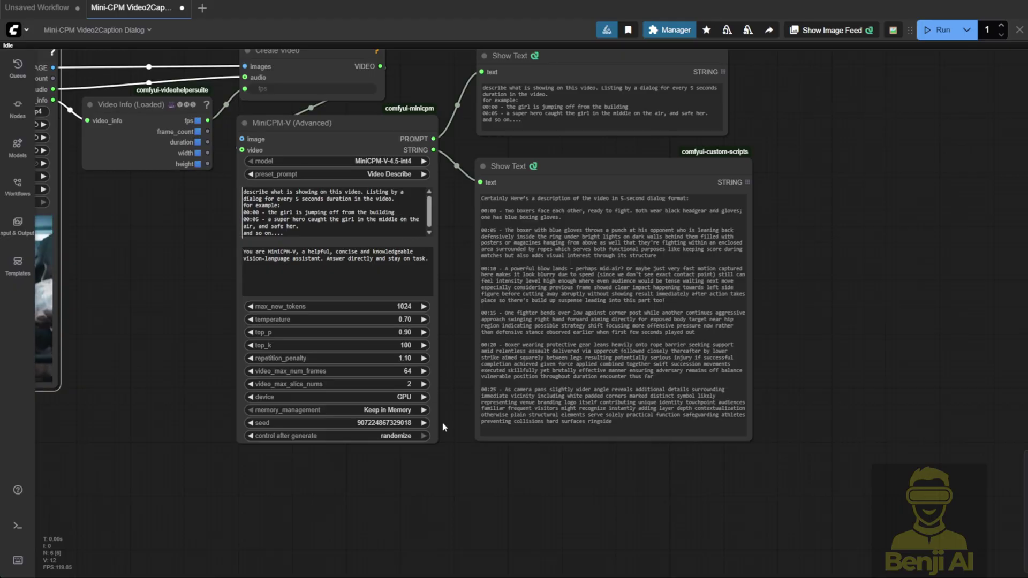
left_click_drag(436, 441, 435, 471)
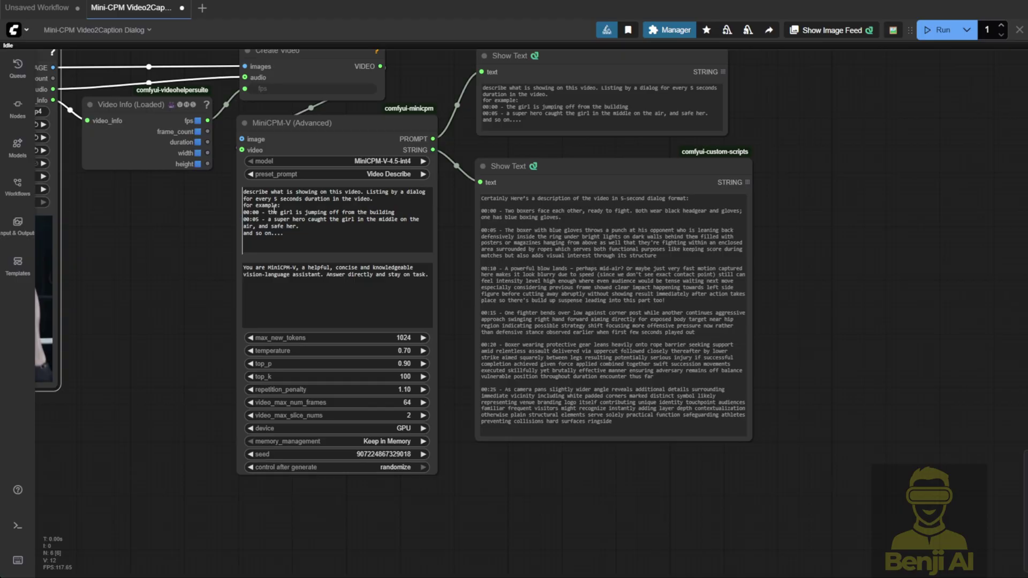
scroll(273, 211, "up", 5)
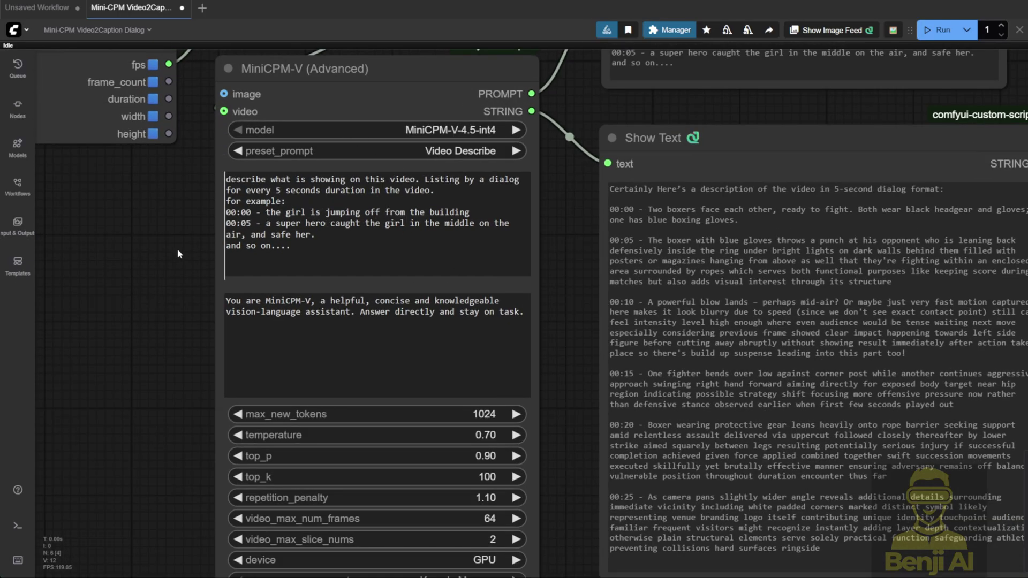
left_click_drag(178, 248, 93, 226)
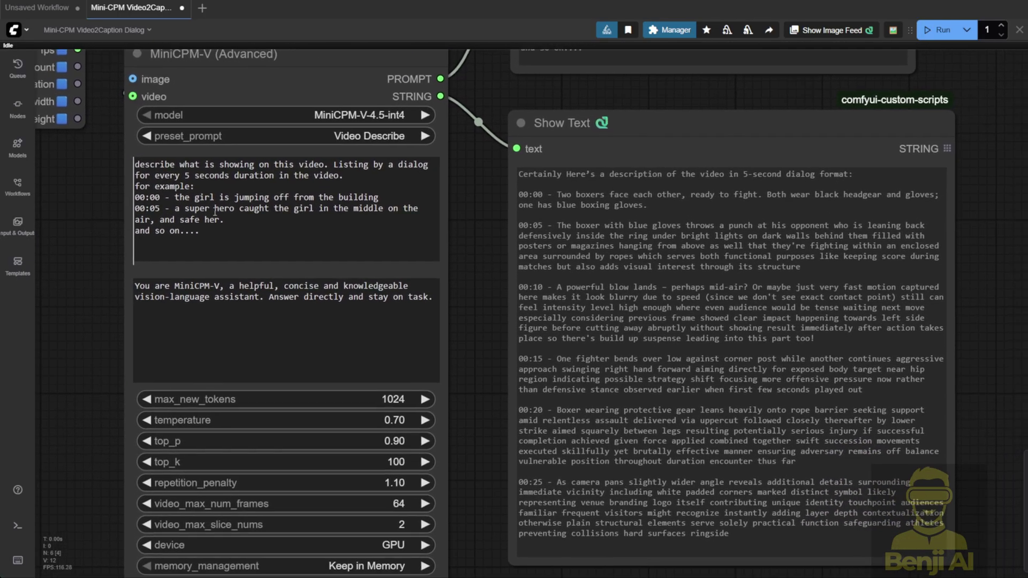
Read the custom prompt and compare it with the timestamped 5-second boxing captions in the lower Show Text node
left_click(265, 163)
scroll(487, 183, "up", 1)
left_click_drag(487, 183, 217, 104)
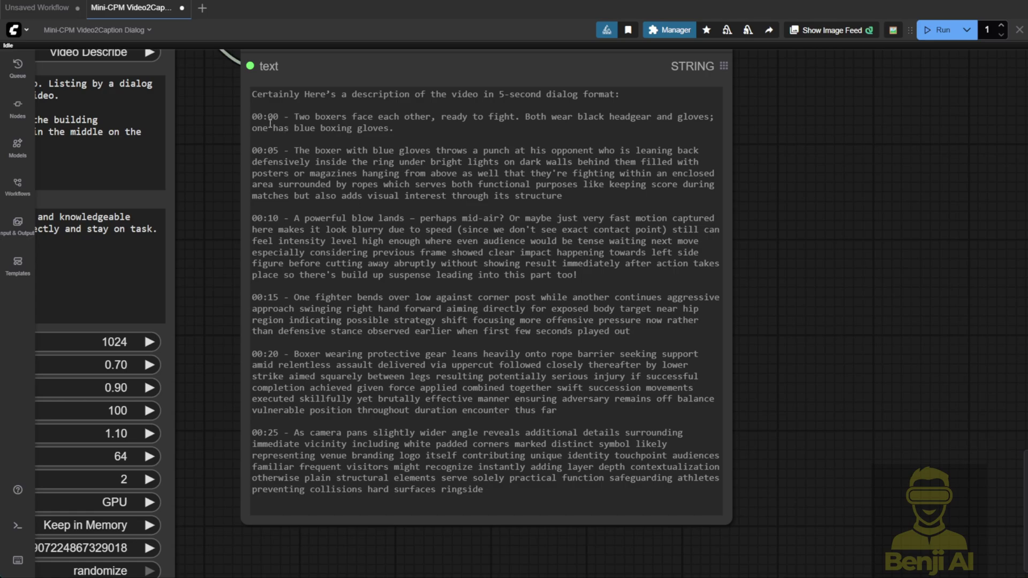
left_click_drag(253, 117, 395, 129)
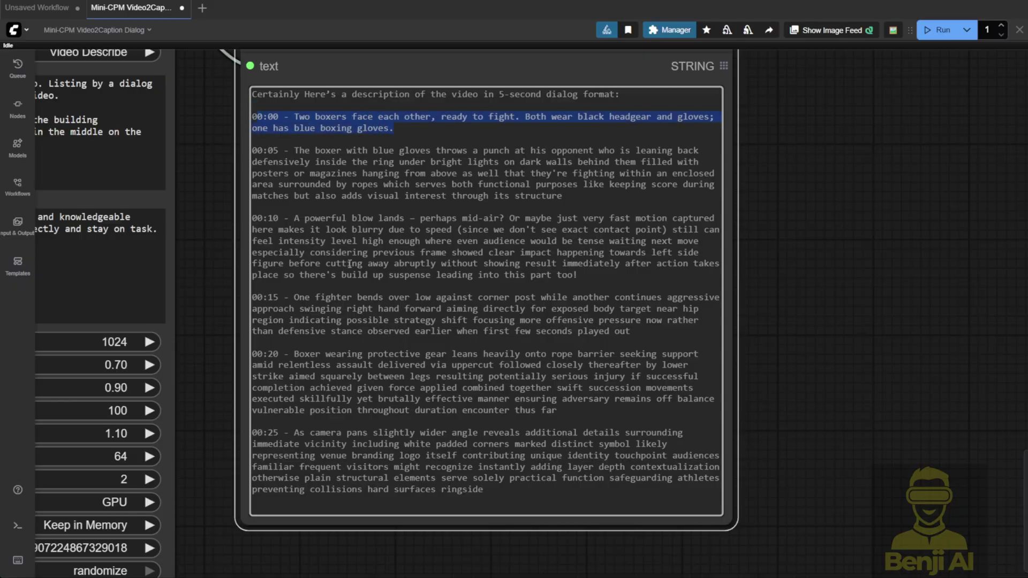
left_click_drag(253, 151, 567, 196)
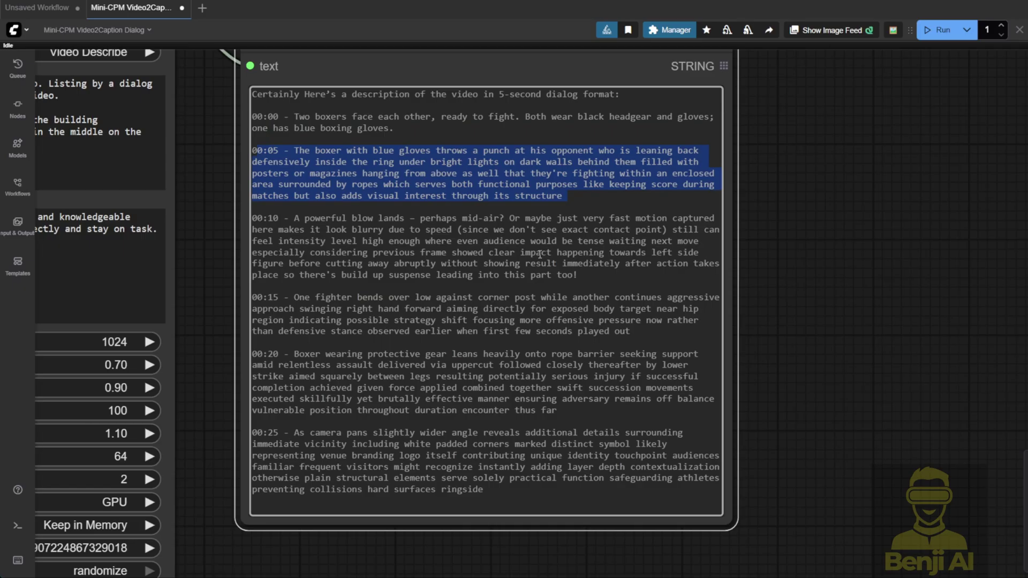
left_click_drag(261, 219, 561, 265)
left_click(552, 296)
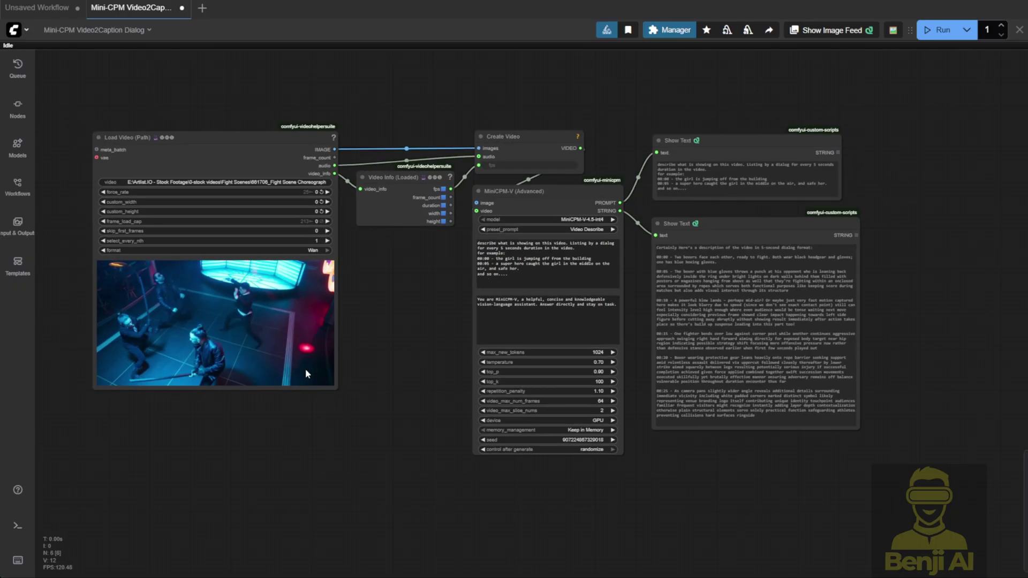
Review the fight scene video in Load Video (Path) and the MiniCPM-V (Advanced) prompt and settings used to caption it
scroll(169, 397, "up", 2)
left_click_drag(456, 415, 501, 314)
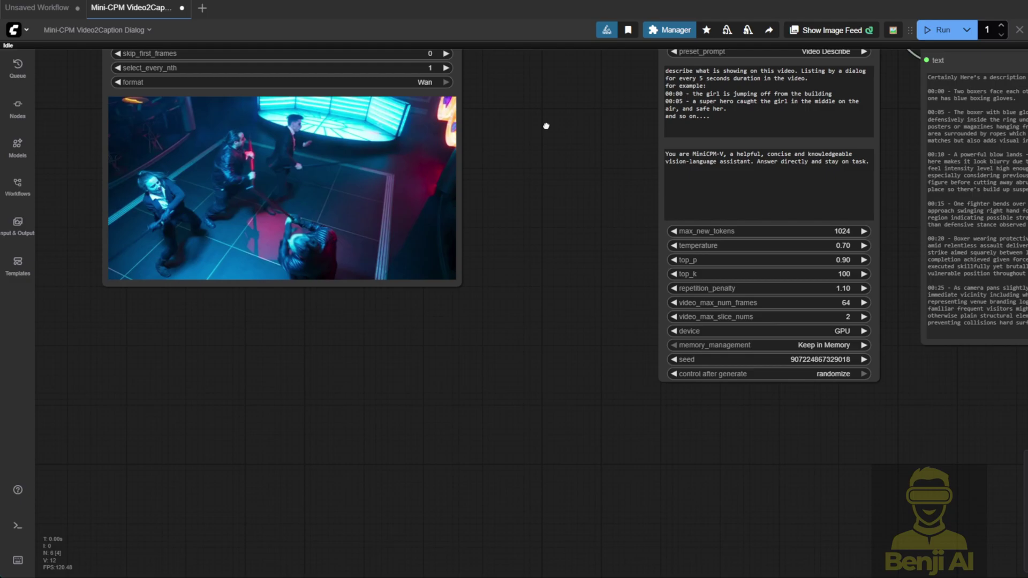
scroll(541, 126, "up", 2)
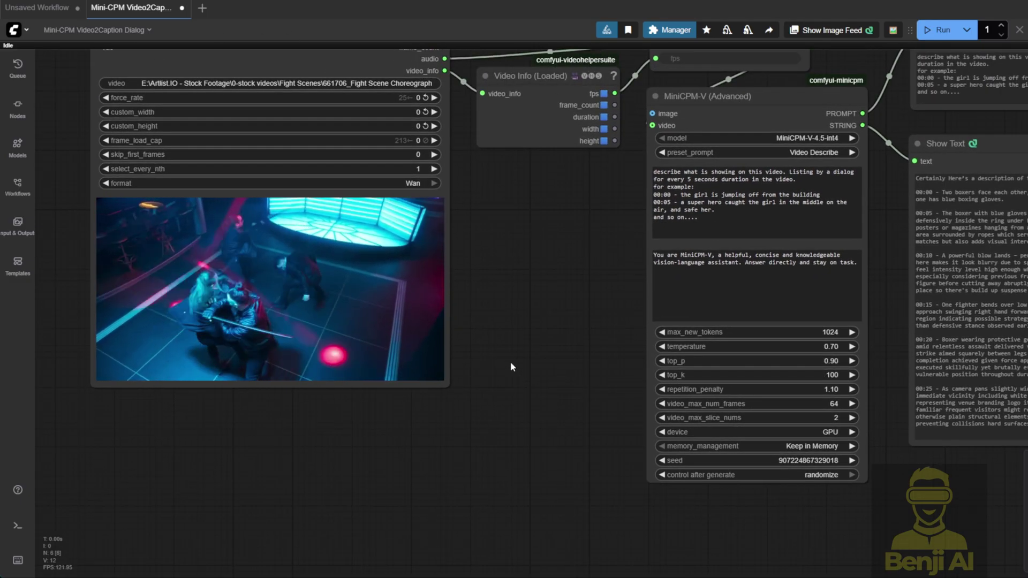
left_click_drag(544, 351, 211, 417)
left_click_drag(203, 329, 334, 338)
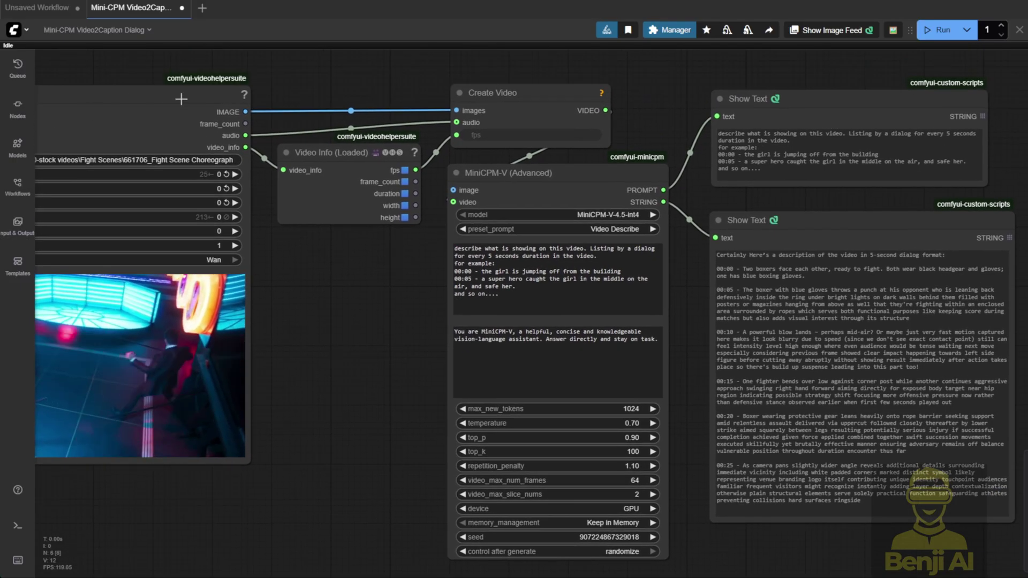
left_click_drag(300, 260, 467, 233)
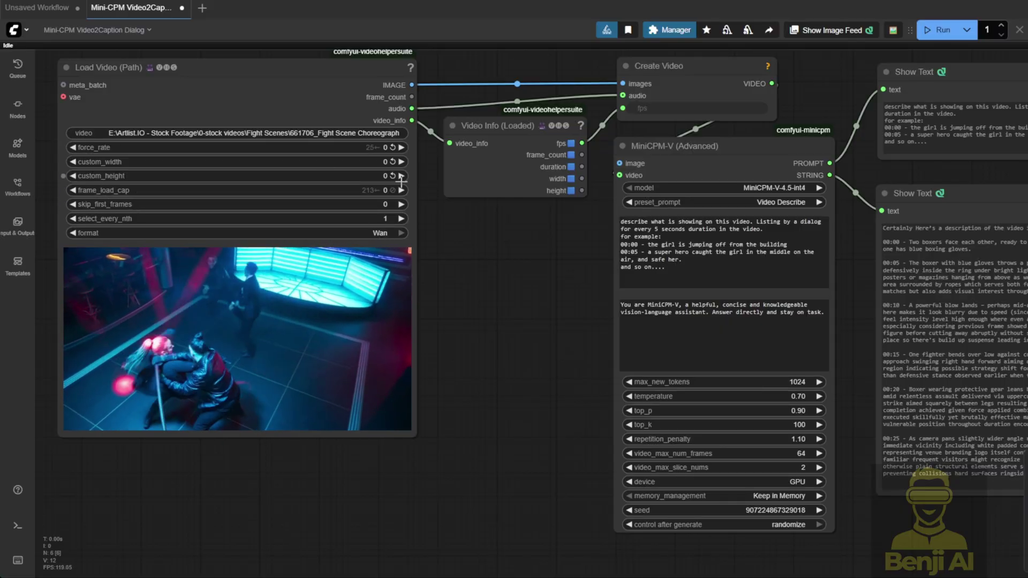
scroll(393, 210, "up", 3)
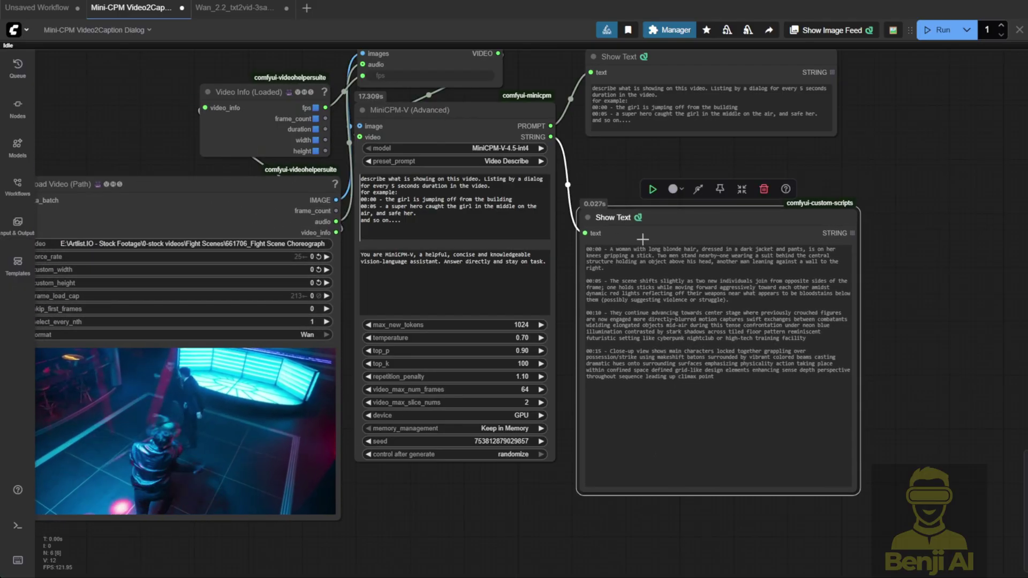
Copy the 00:00 and 00:05 passages of the fight scene description from the lower Show Text node
scroll(641, 231, "up", 2)
left_click_drag(625, 145, 585, 125)
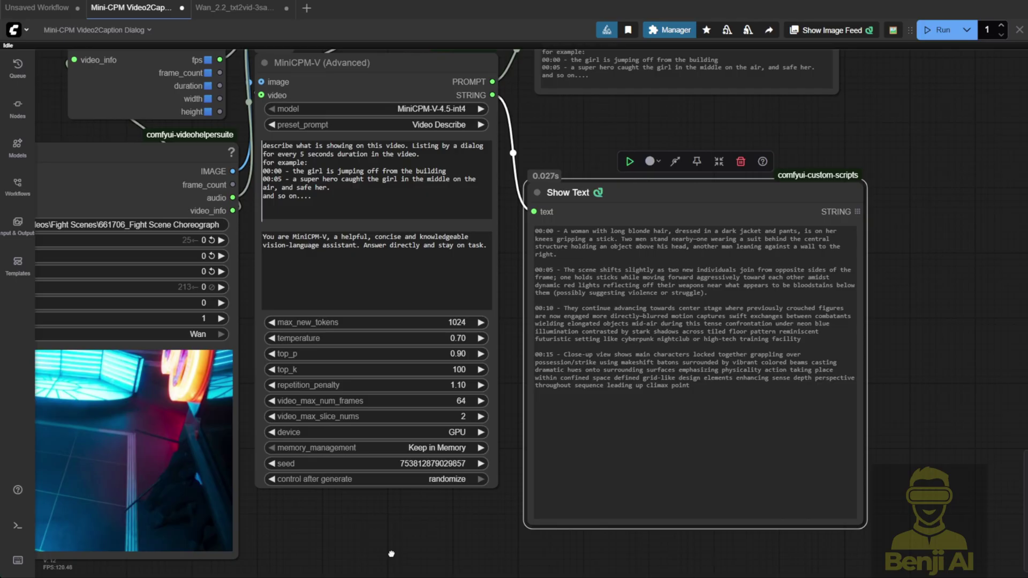
left_click_drag(533, 378, 335, 171)
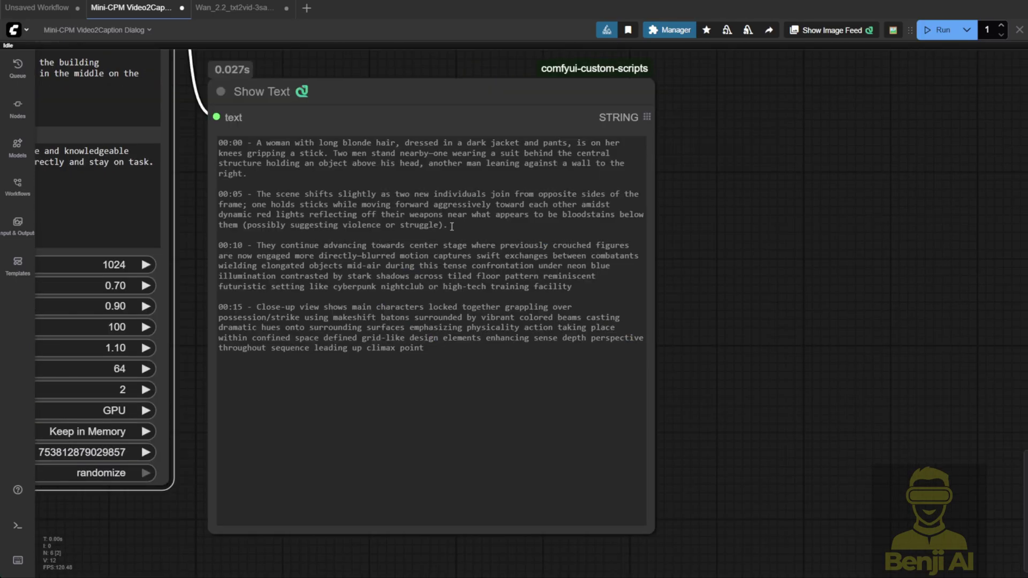
left_click_drag(454, 232, 212, 139)
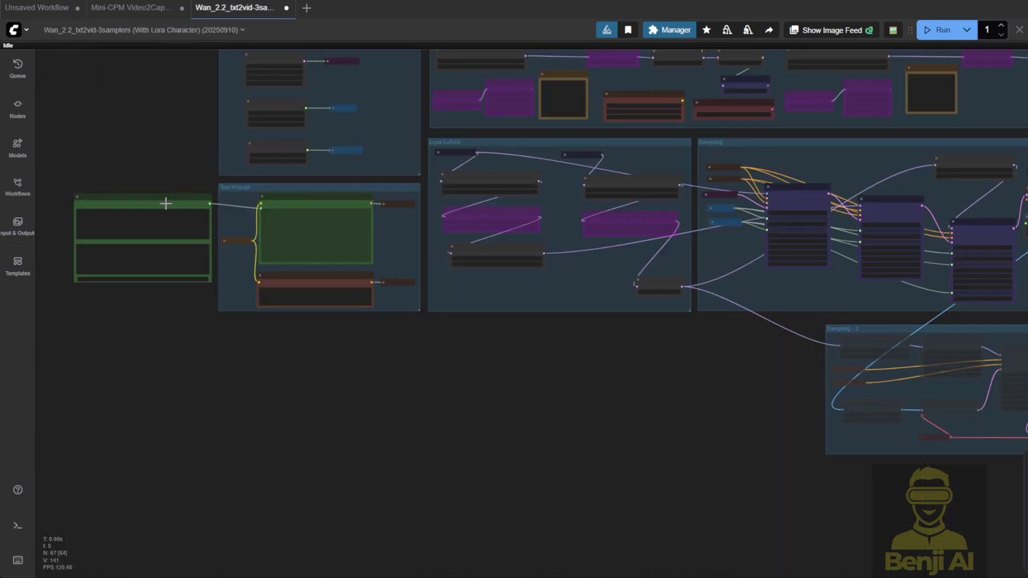
In the Wan_2.2_txt2vid-3samplers workflow, replace the Concatenate node's second text with the copied fight scene captions
scroll(239, 310, "up", 6)
scroll(202, 345, "down", 4)
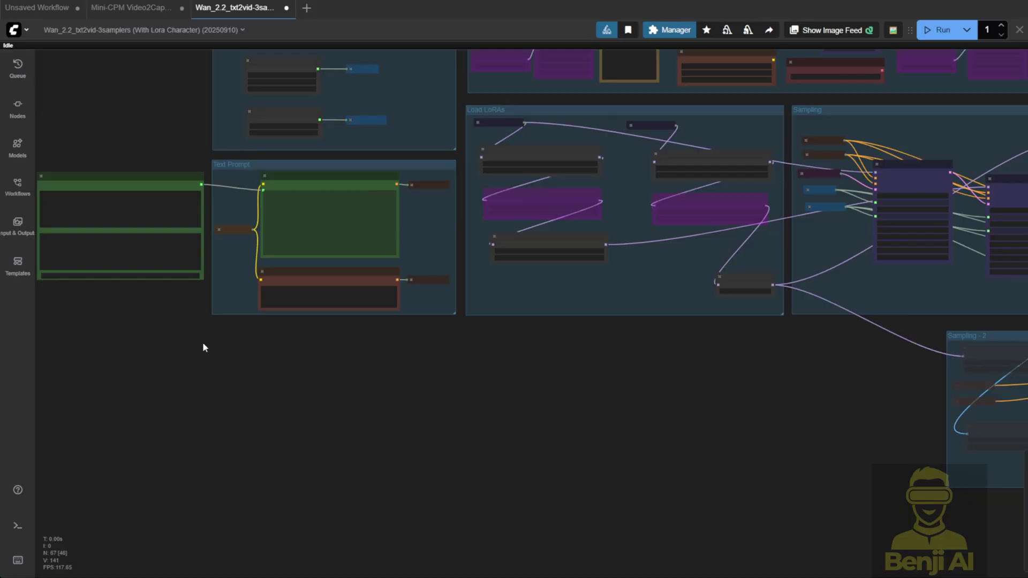
left_click_drag(203, 343, 216, 366)
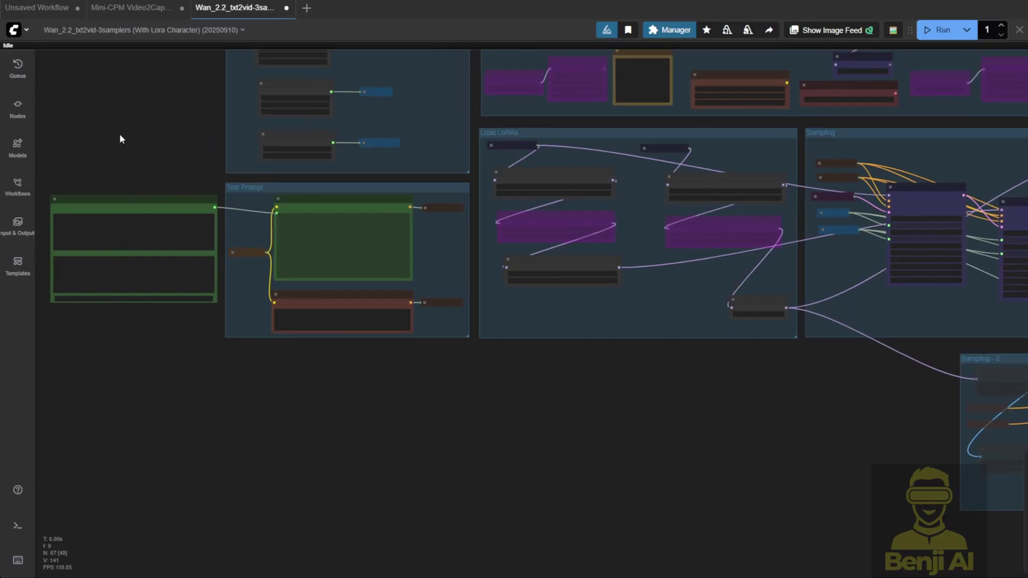
scroll(124, 140, "up", 2)
scroll(296, 178, "up", 7)
left_click(346, 255)
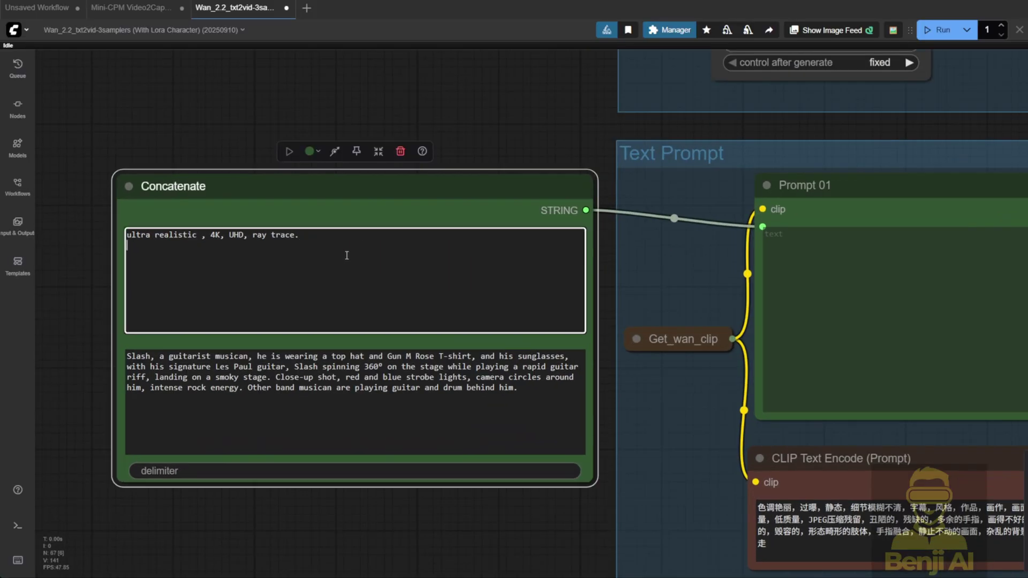
key("ctrl+a")
left_click(273, 410)
scroll(274, 410, "down", 2)
key("ctrl+a")
type("00:00 - A woman with long blonde hair, dressed in a dark jacket and pants, is on her knees gripping a stick. Two men stand nearby—one wearing a suit behind the central structure holding an object above his head, another man leaning against a wall to the right.  The scene shifts slightly as two new individuals join from opposite sides of the frame; one holds sticks while moving forward aggressively toward each other amidst dynamic red lights reflecting off their weapons near what appears to be bloodstains below them (possibly suggesting violence or struggle).")
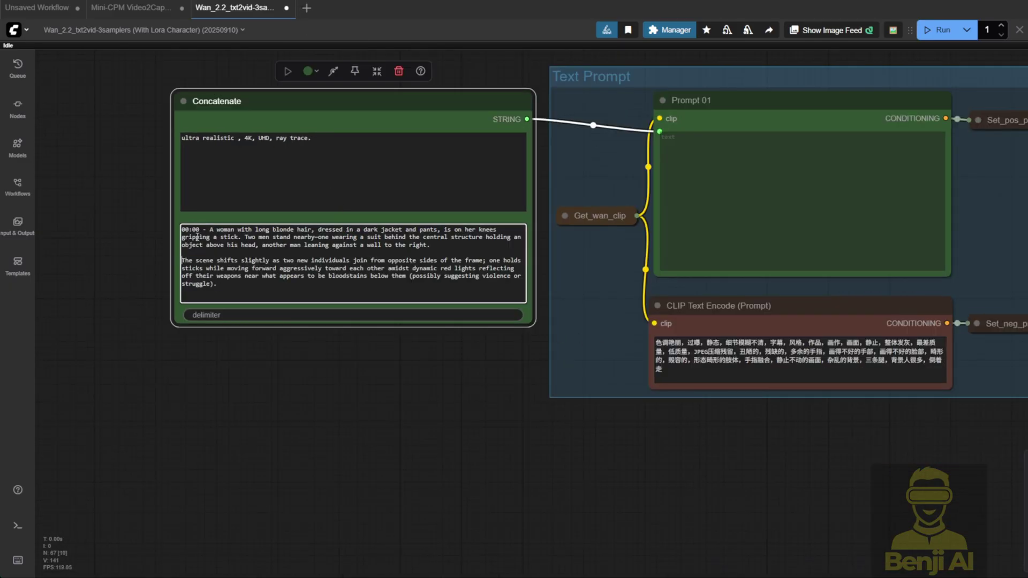
Remove the 00:00 and 00:05 time labels from the captions pasted into the Concatenate node
left_click_drag(182, 230, 209, 230)
key("BackSpace")
scroll(198, 285, "up", 2)
scroll(500, 408, "down", 6)
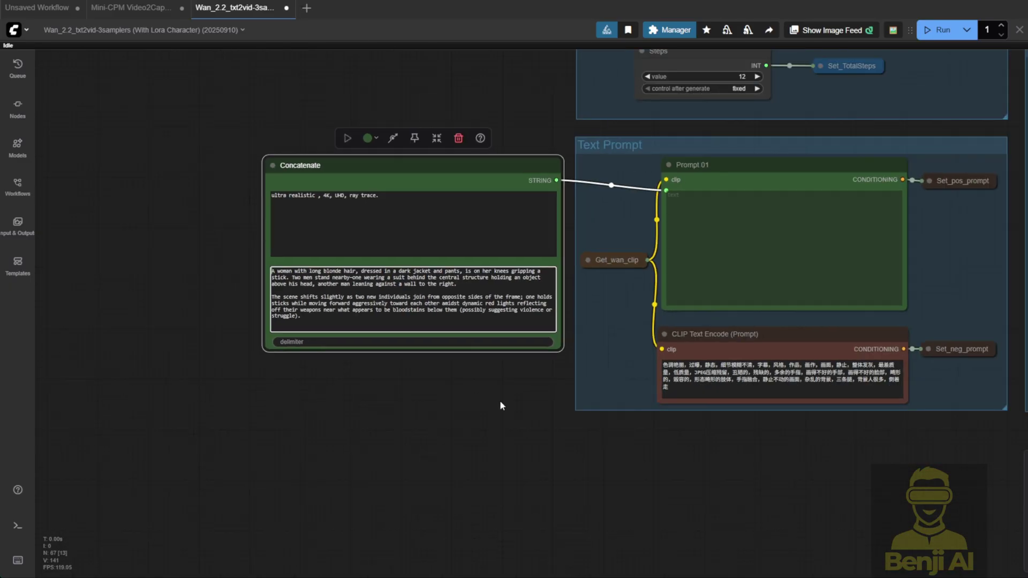
Look over the Wan 2.2 workflow from the text prompt through the model loader, LoRA and sampling groups
left_click_drag(704, 523, 395, 494)
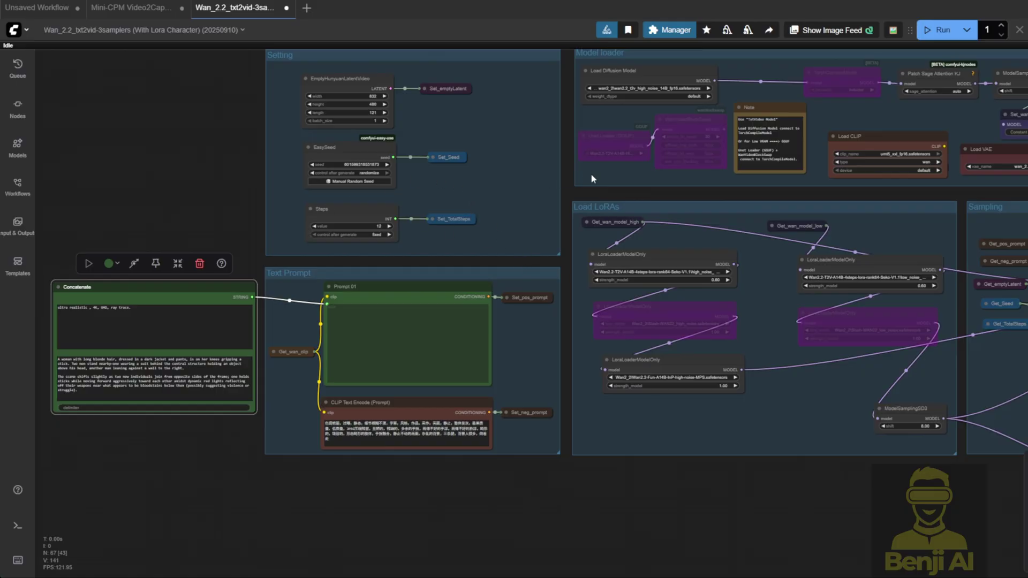
scroll(935, 358, "down", 1)
left_click_drag(833, 423, 358, 431)
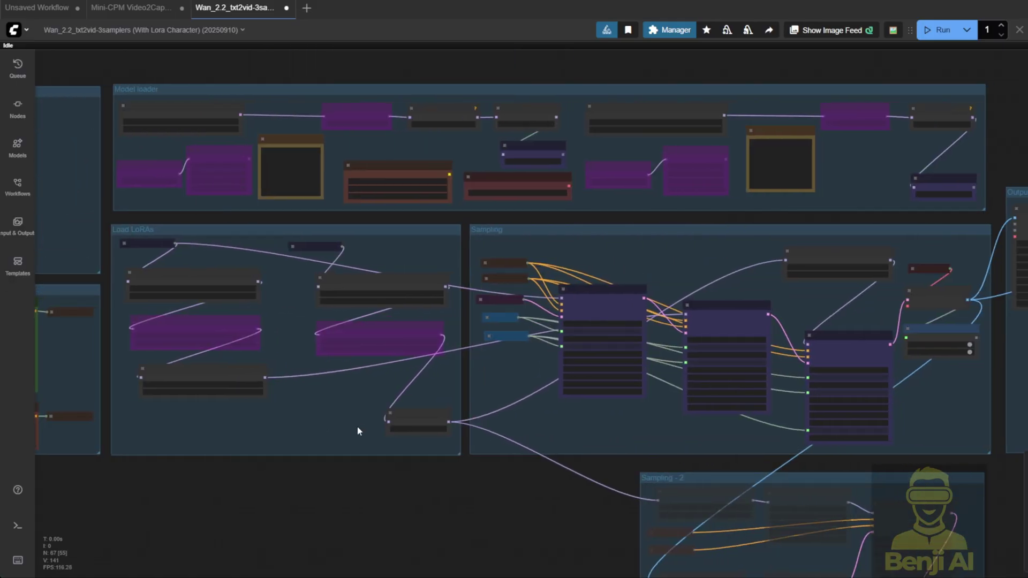
scroll(272, 367, "up", 3)
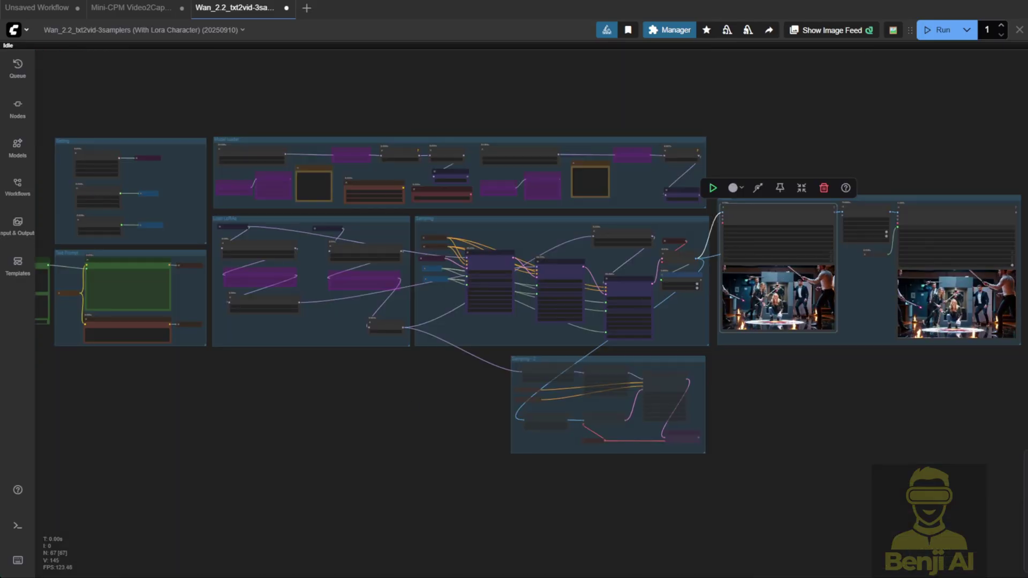
Examine the generated fight scene videos in the Output group of the Wan 2.2 workflow
left_click(414, 405)
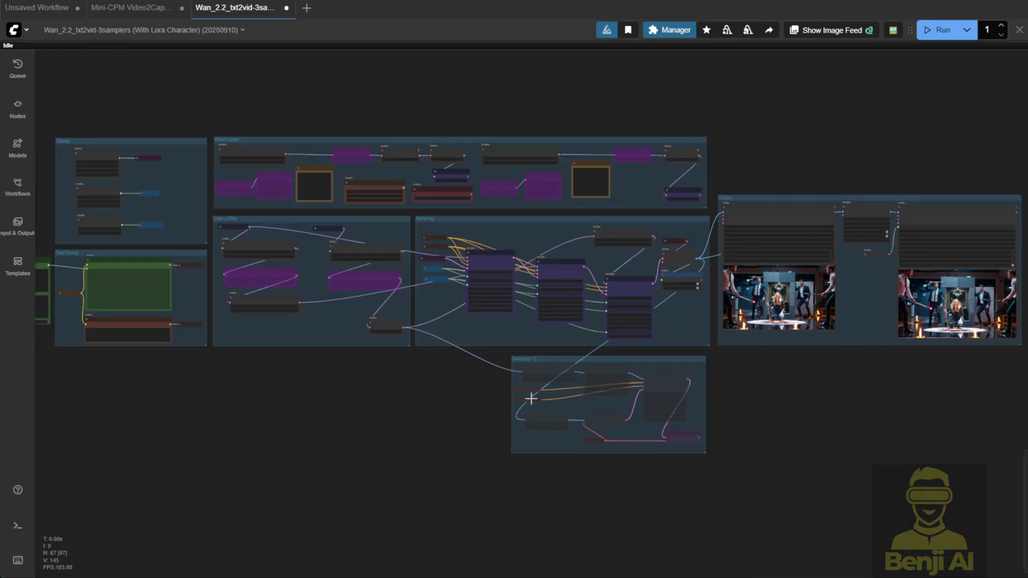
scroll(611, 380, "up", 5)
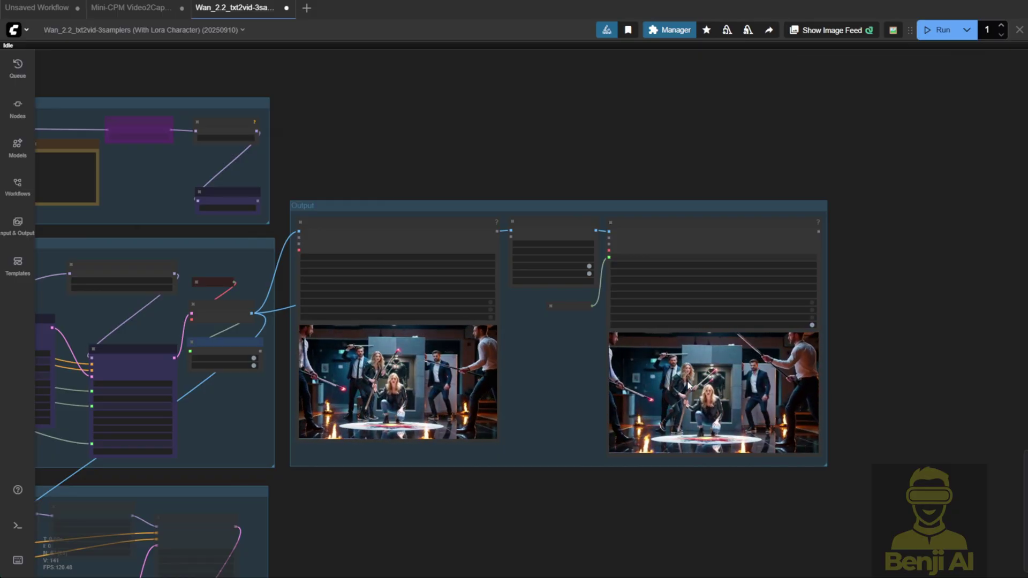
In the Mini-CPM Video2Caption workflow, move the lower Show Text node up beneath the other one and caption the loaded walking man video
left_click(131, 8)
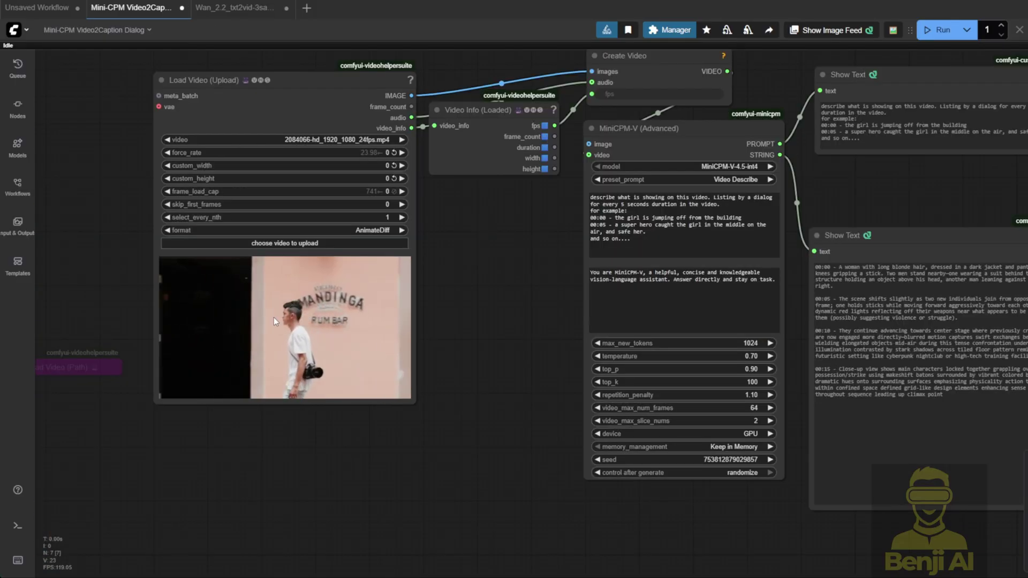
scroll(276, 321, "up", 2)
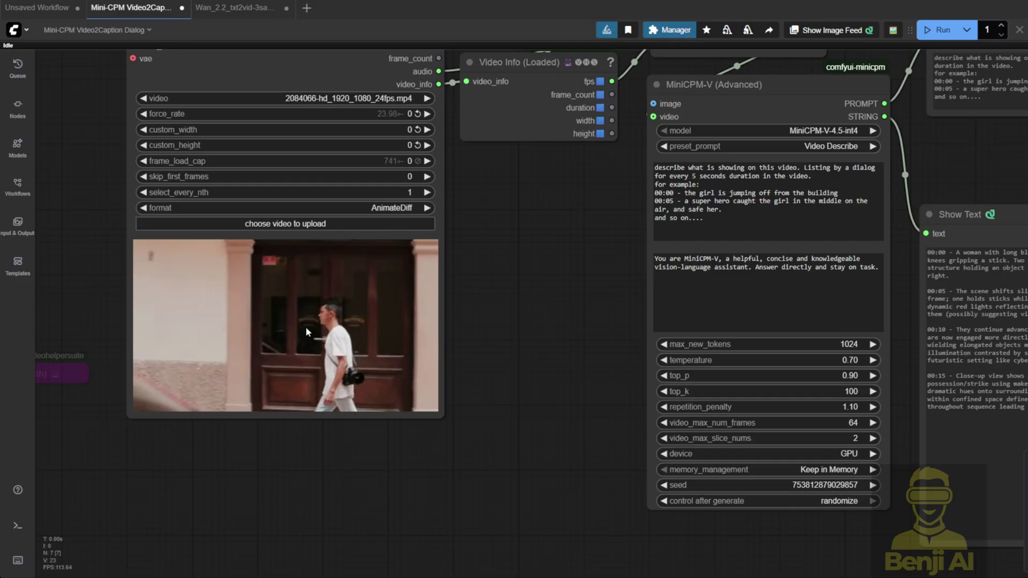
scroll(443, 442, "down", 1)
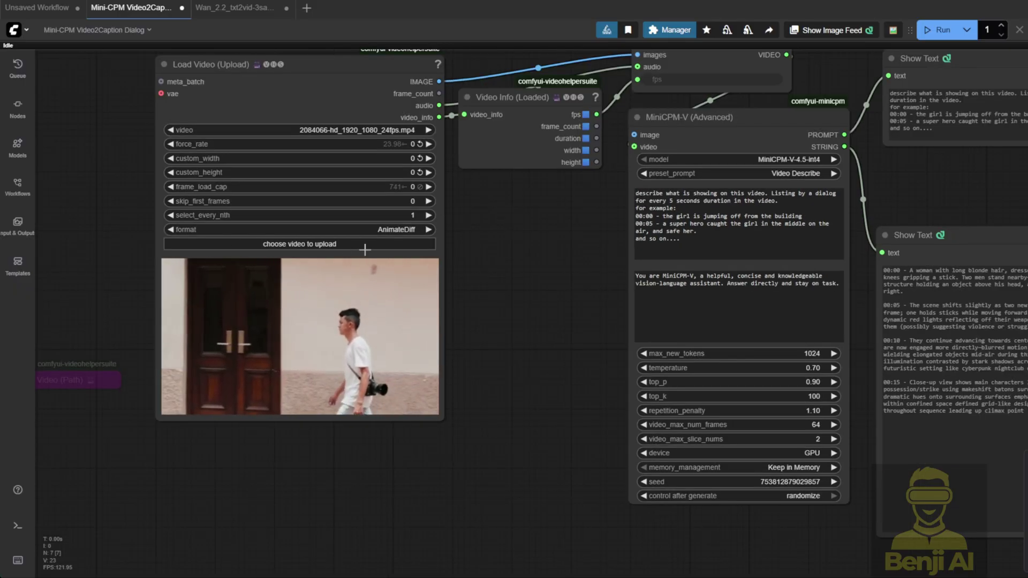
scroll(516, 382, "down", 4)
left_click_drag(515, 381, 361, 376)
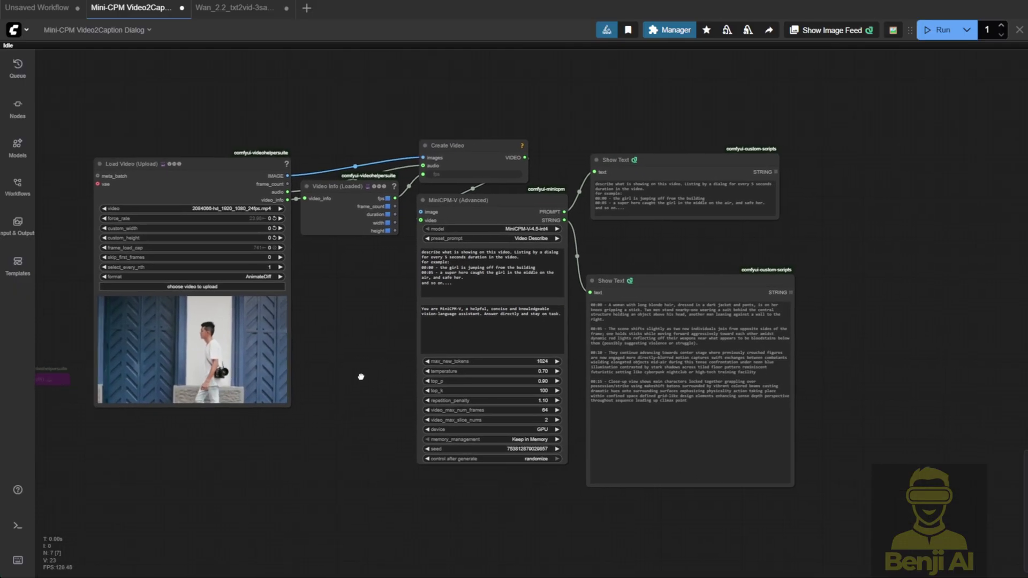
scroll(537, 261, "up", 3)
scroll(538, 261, "up", 3)
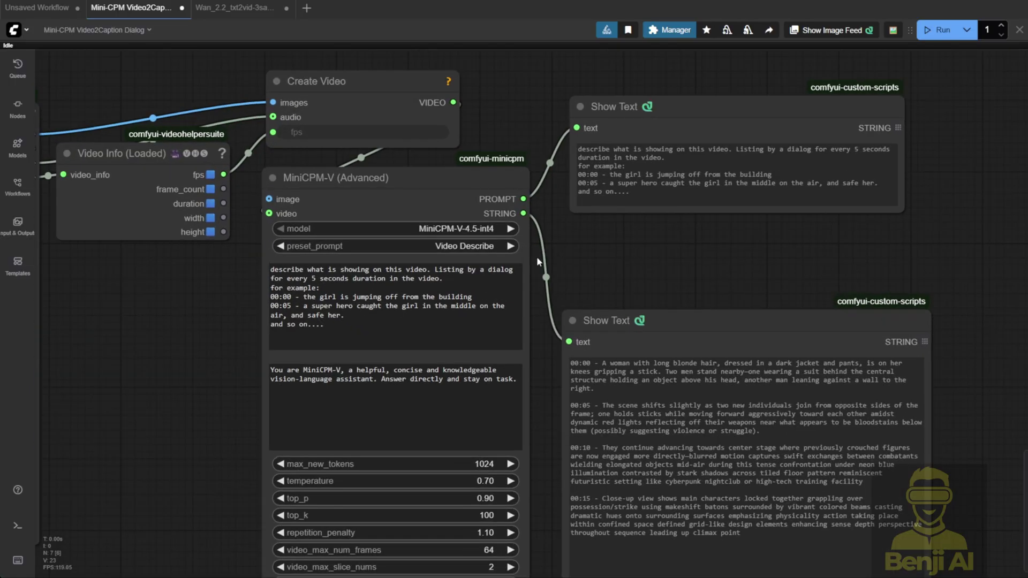
left_click_drag(622, 320, 632, 242)
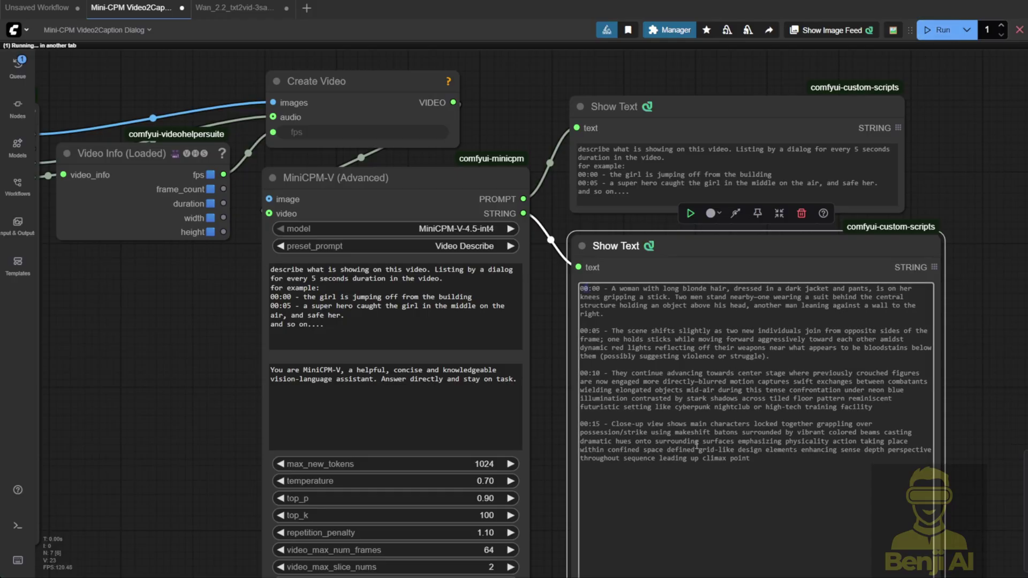
Review the fight scene results in the Wan 2.2 workflow's Output group while the captioning runs
scroll(190, 421, "down", 2)
left_click_drag(191, 422, 530, 416)
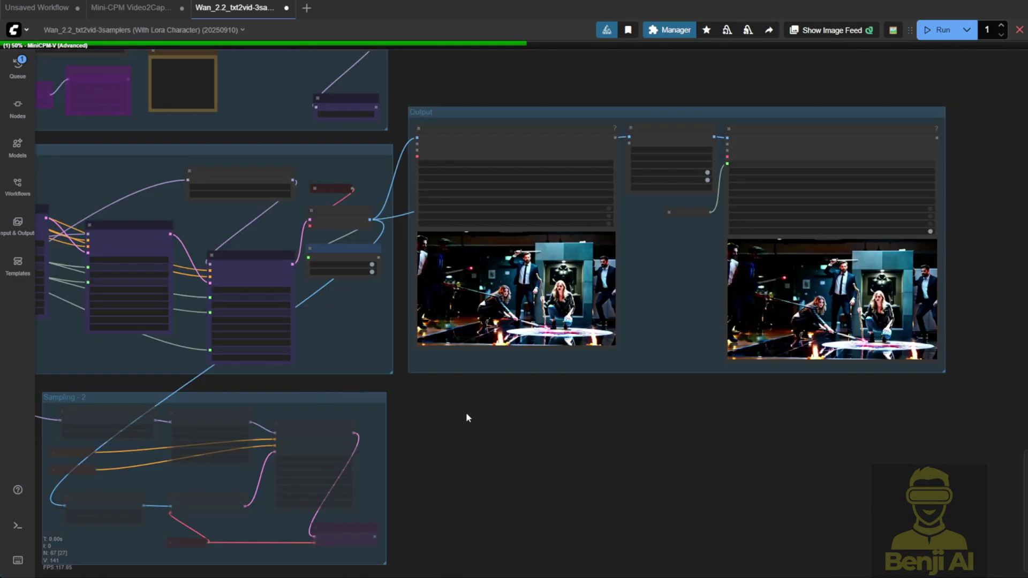
left_click_drag(466, 417, 549, 407)
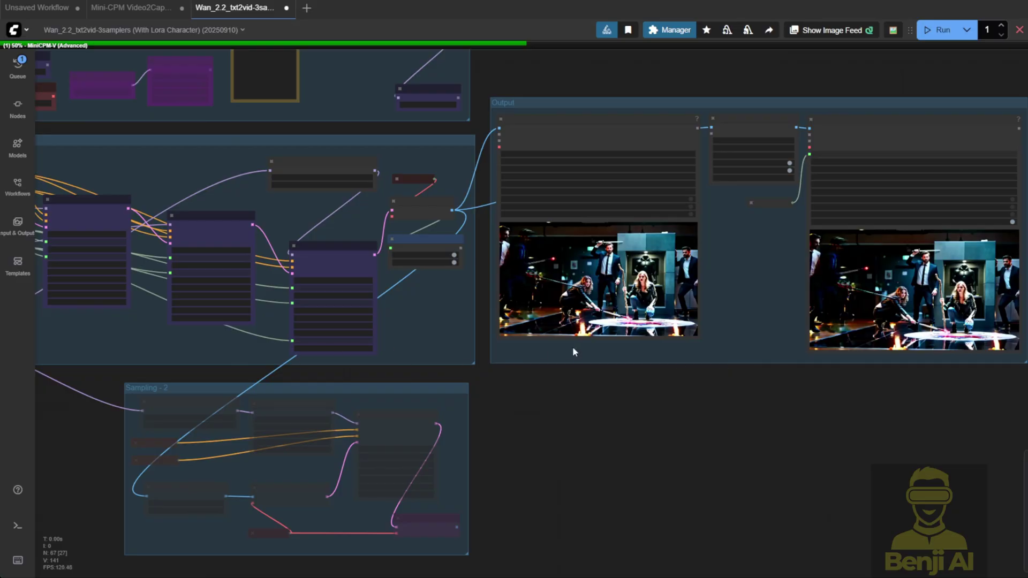
Copy the timed walking man captions from the Mini-CPM workflow's lower Show Text node into the Wan 2.2 Concatenate node's second text
left_click(131, 8)
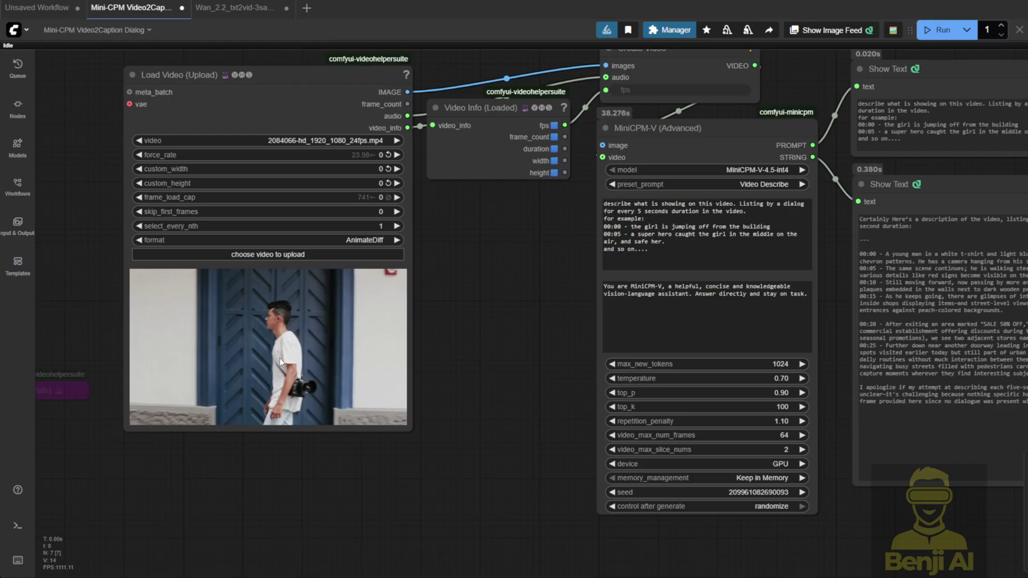
left_click_drag(570, 322, 273, 318)
scroll(792, 300, "up", 2)
scroll(792, 299, "up", 3)
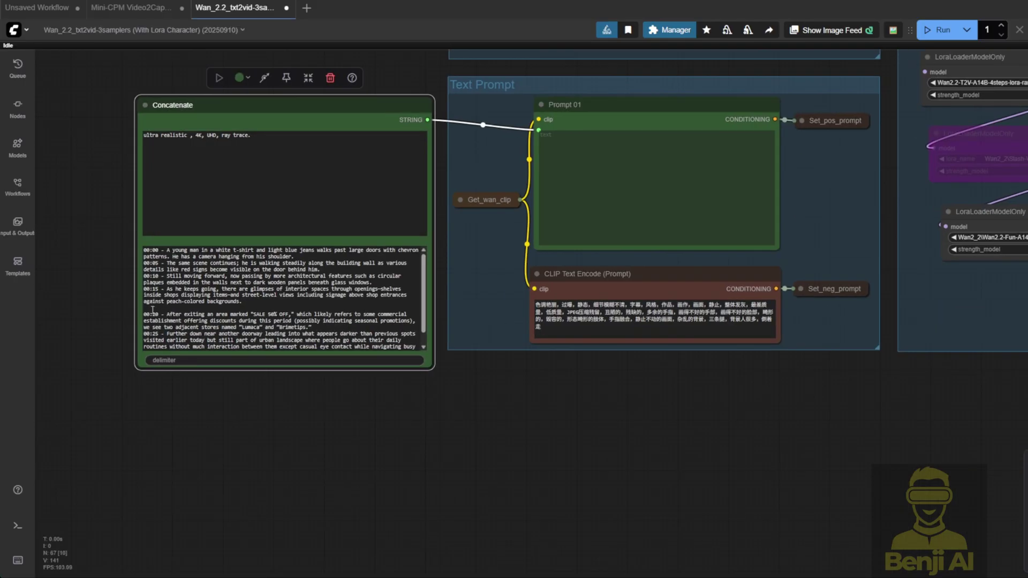
Keep only the 00:00 to 00:15 captions in the Concatenate node's second text and remove their time labels
scroll(151, 243, "up", 3)
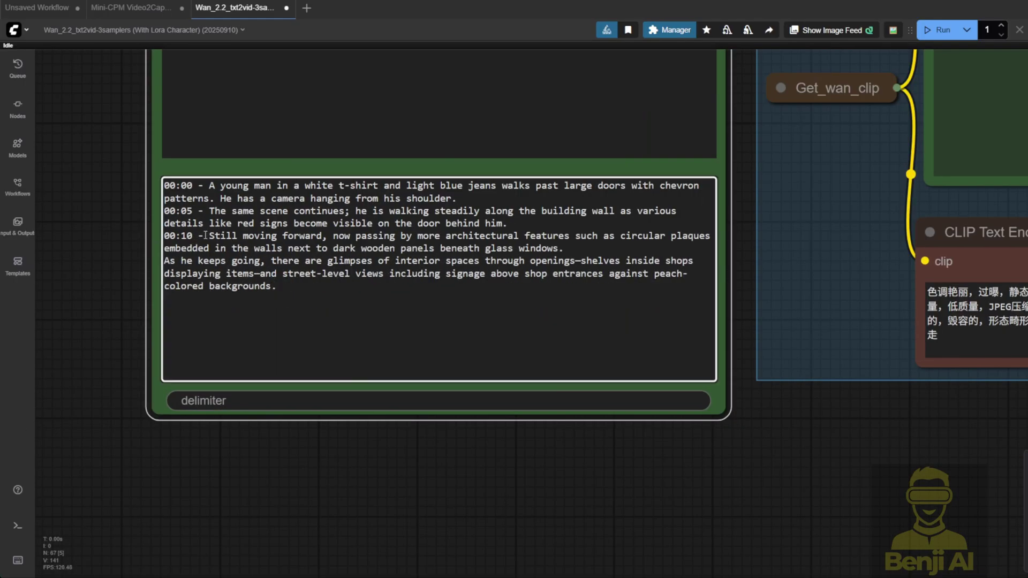
left_click_drag(208, 235, 163, 233)
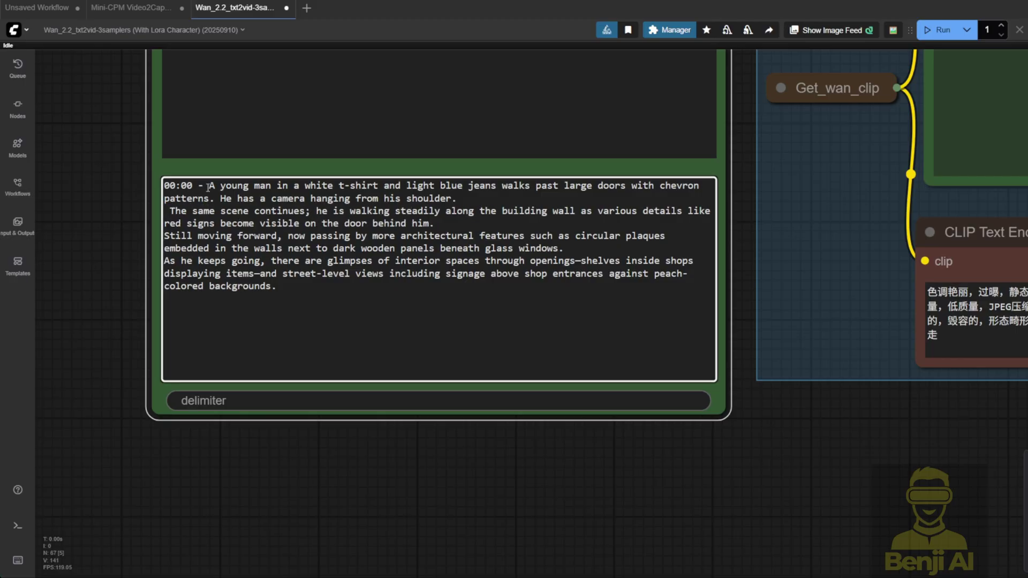
left_click_drag(841, 444, 356, 482)
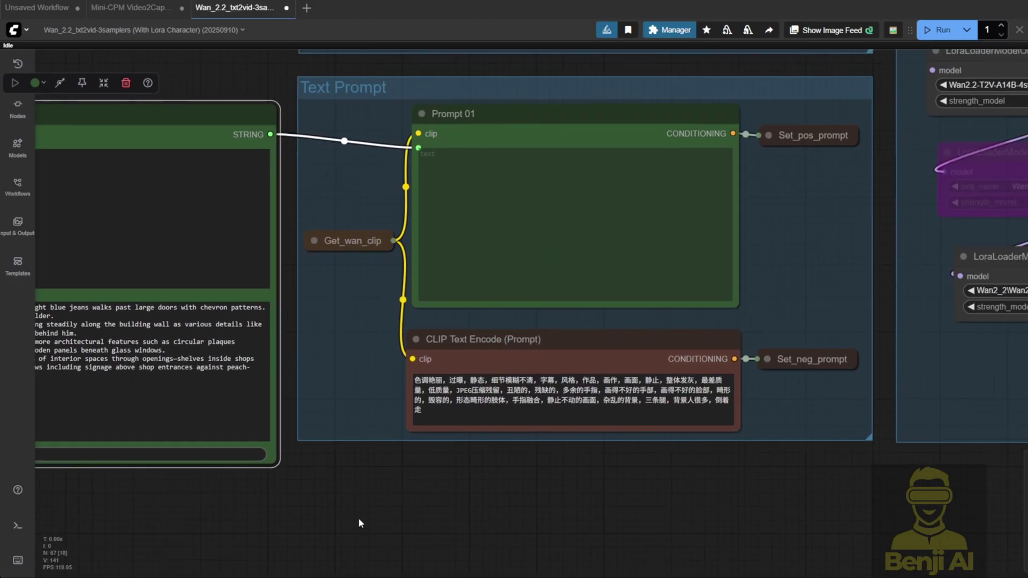
scroll(385, 517, "down", 2)
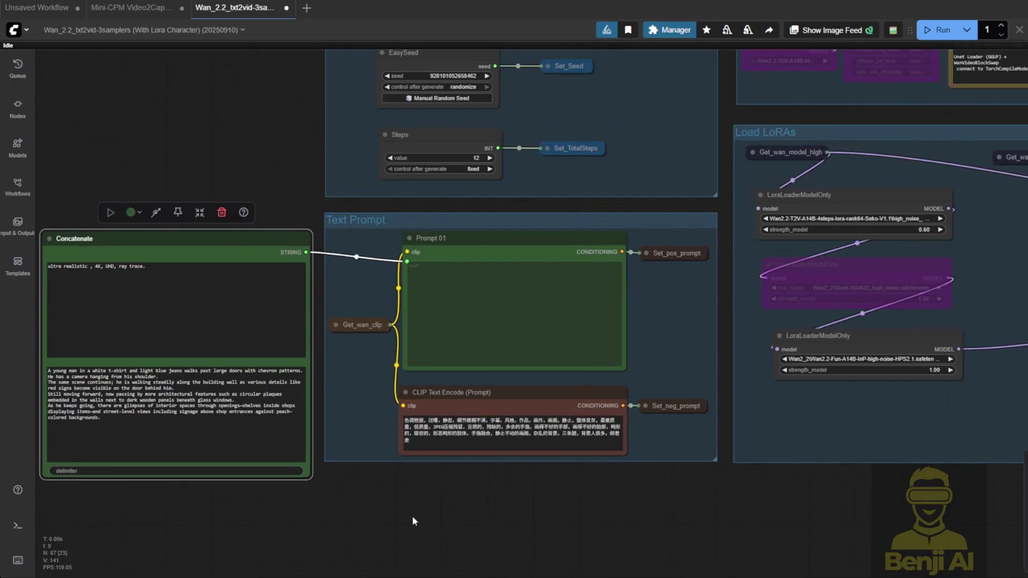
scroll(563, 538, "down", 2)
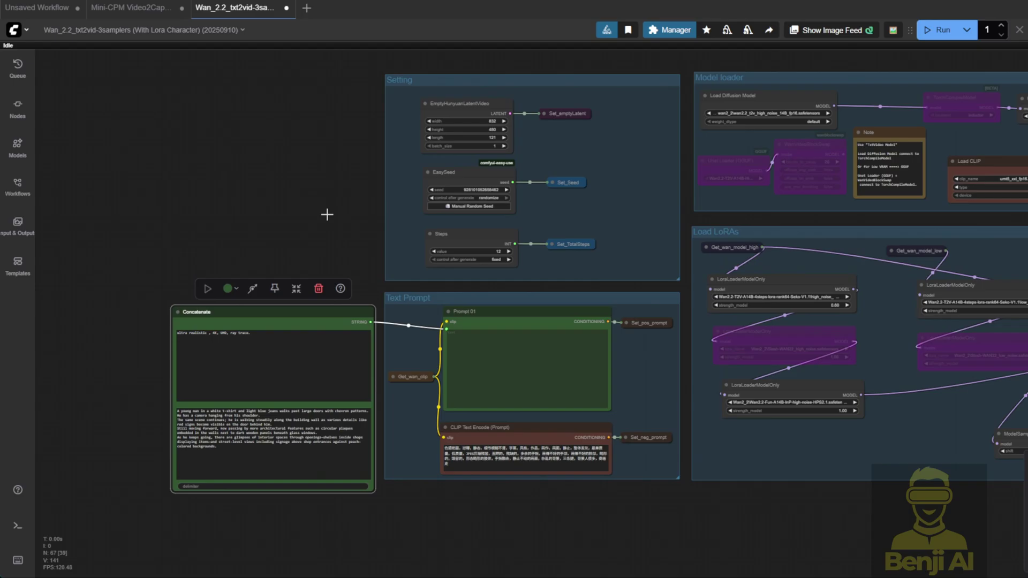
Look at the source walking man video in the Mini-CPM workflow's Load Video node
left_click(130, 9)
scroll(214, 308, "down", 8)
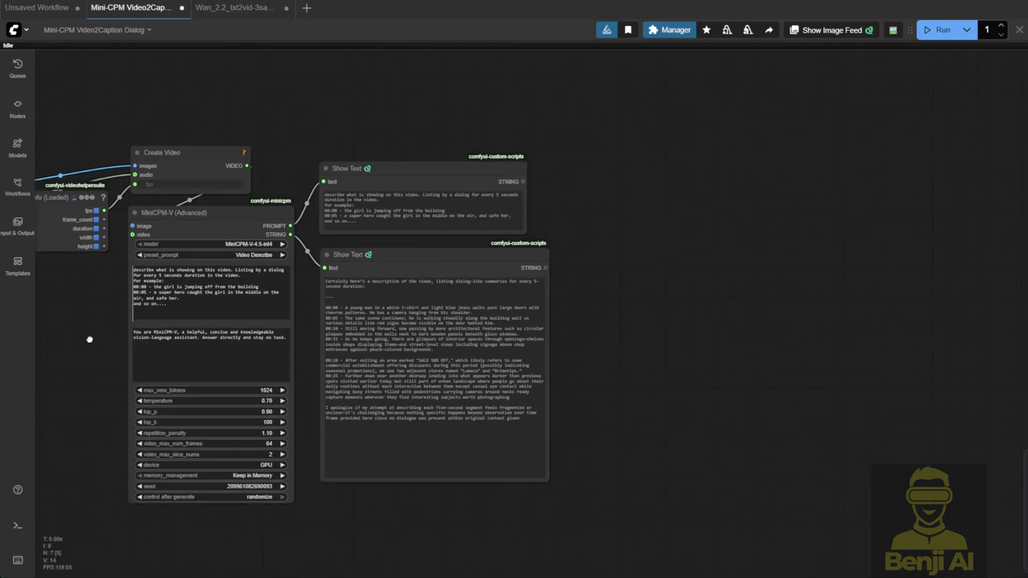
left_click_drag(89, 340, 594, 319)
scroll(422, 359, "up", 4)
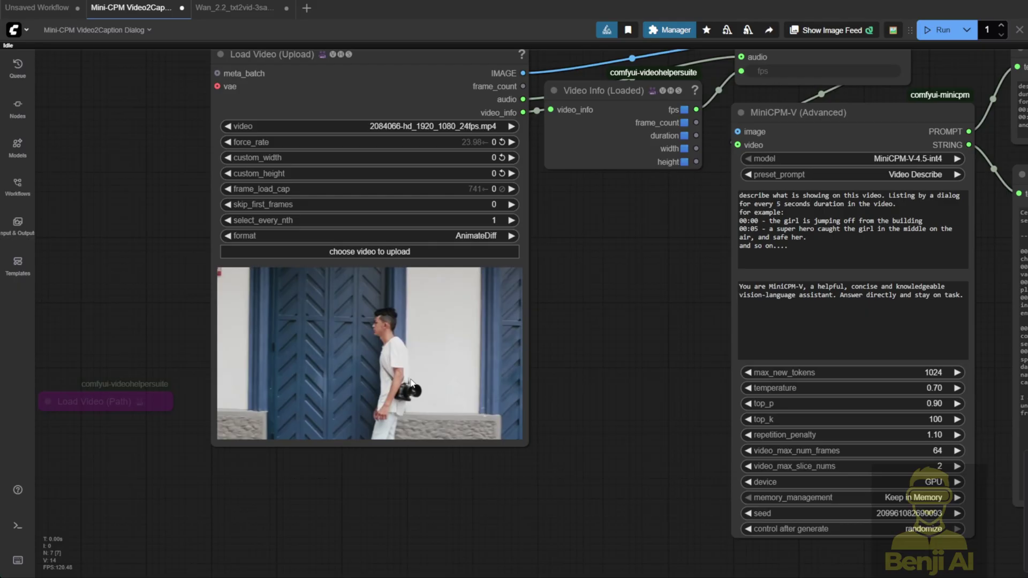
Run the Wan_2.2_txt2vid-3samplers workflow to generate the walking man video from the captions
left_click(259, 9)
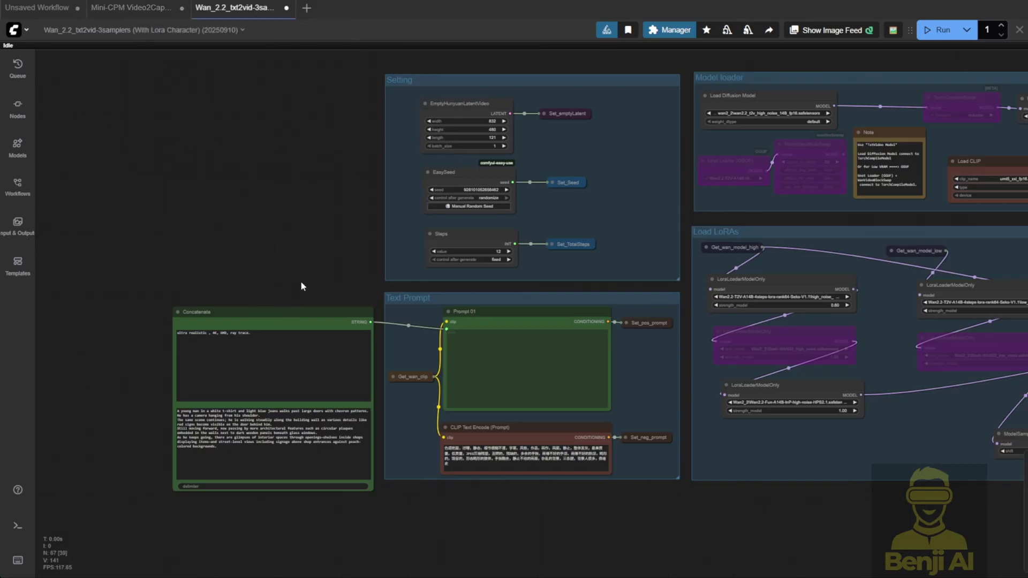
scroll(302, 286, "down", 3)
scroll(575, 142, "up", 3)
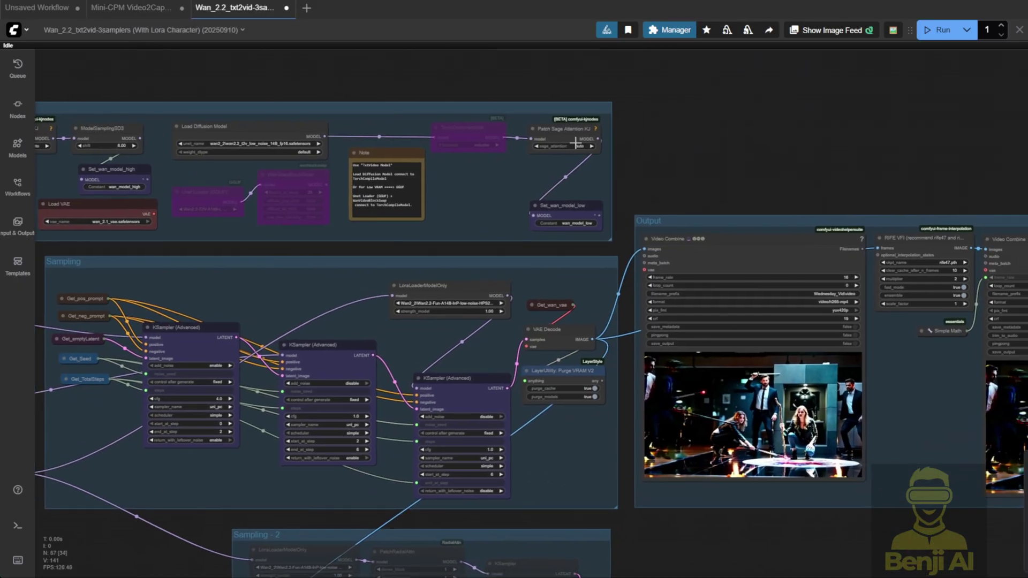
scroll(575, 143, "down", 3)
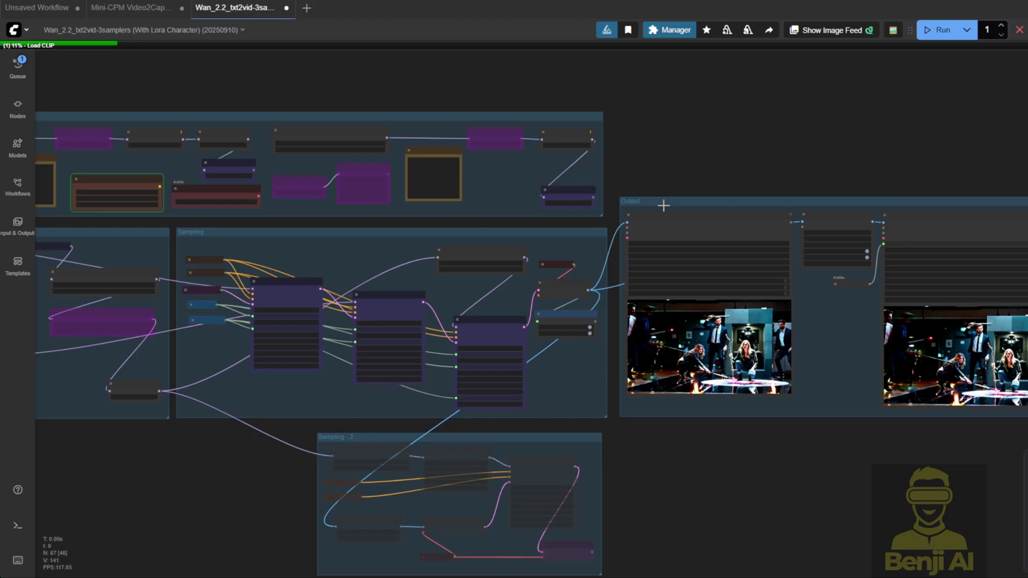
left_click_drag(663, 204, 605, 149)
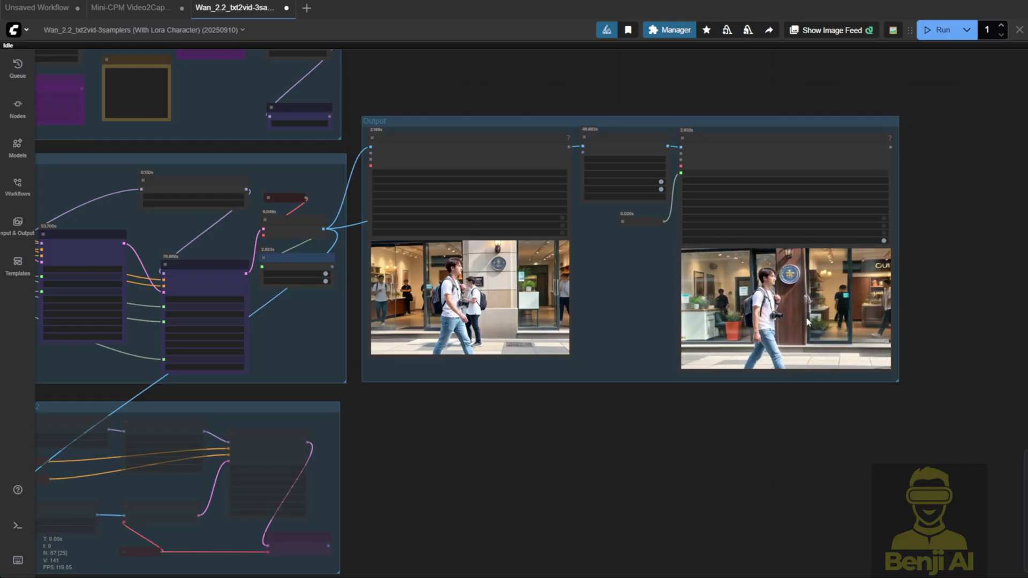
Review the source walking man clip and its MiniCPM-V captions in the Mini-CPM workflow against the generated video
left_click(133, 10)
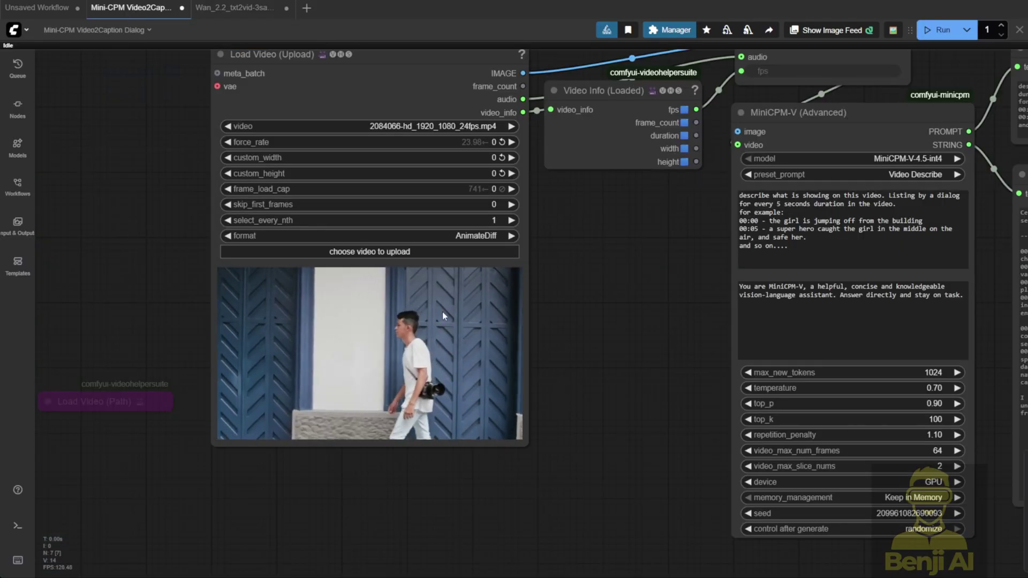
scroll(540, 412, "down", 1)
scroll(541, 409, "down", 1)
left_click_drag(574, 387, 390, 389)
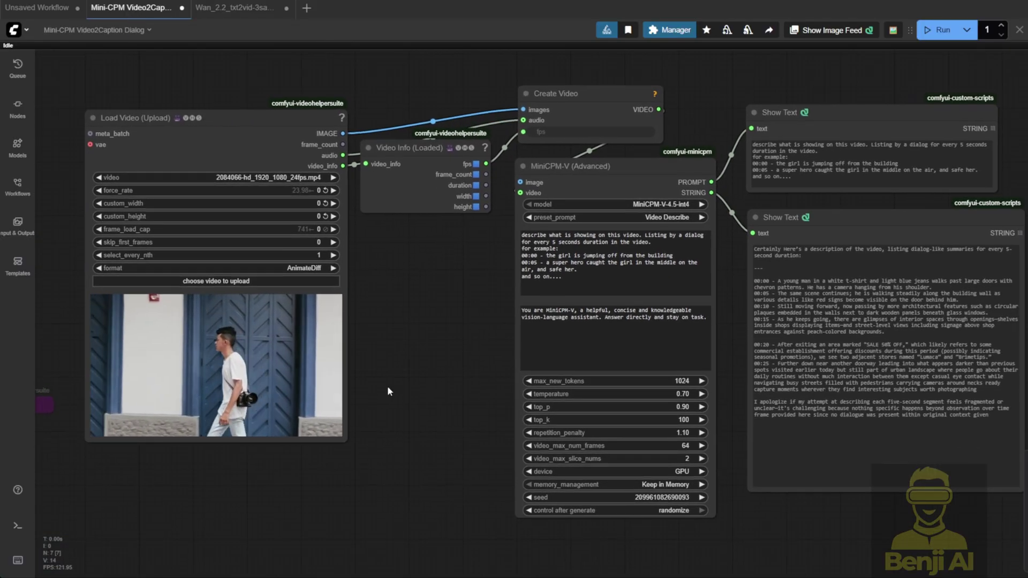
mouse_move(285, 135)
left_mouse_down()
mouse_move(272, 172)
mouse_move(276, 123)
left_mouse_up()
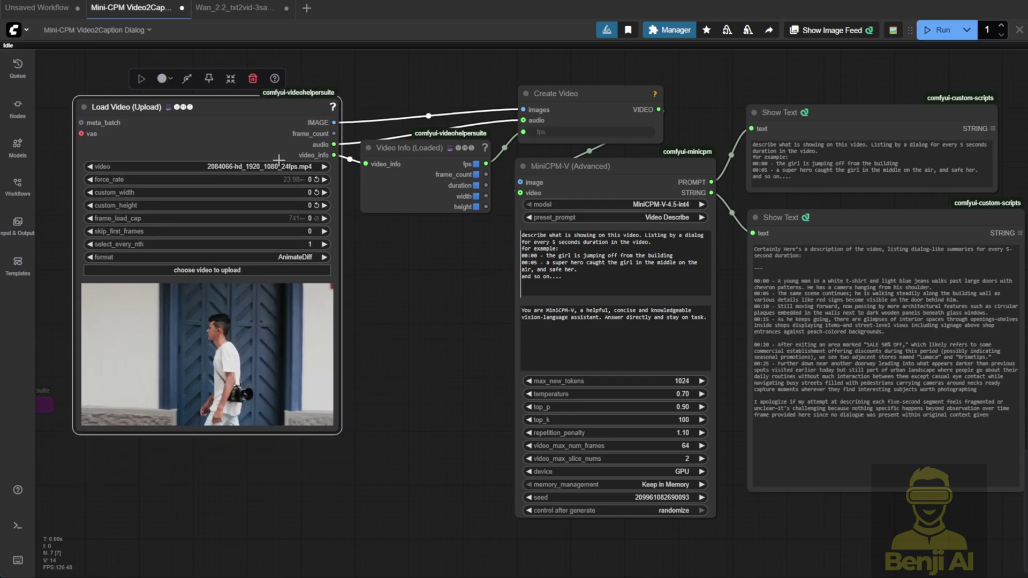
left_click_drag(469, 324, 212, 318)
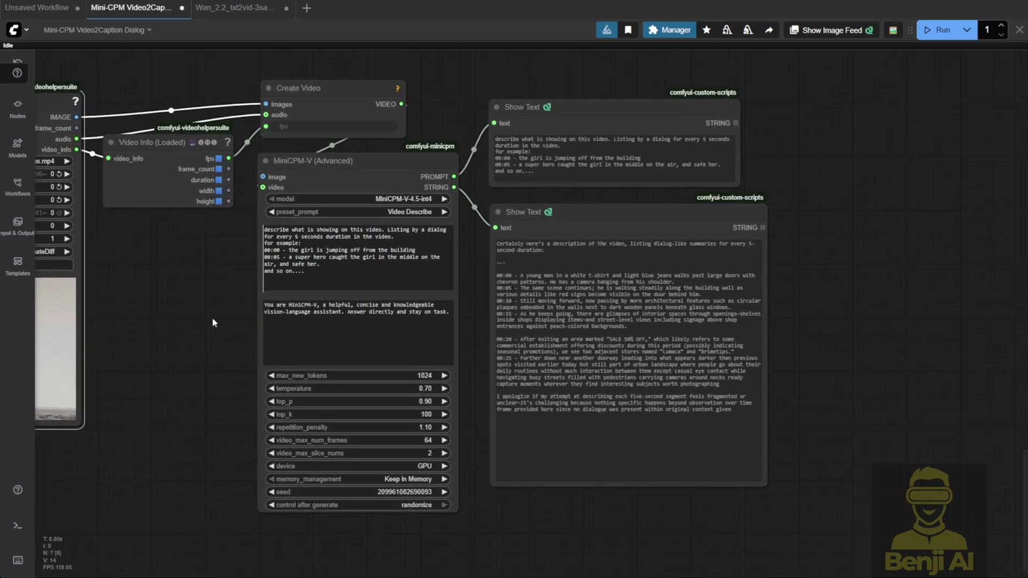
In the Wan 2.2 workflow's Output group, sync the preview from the Video Combine node after frame interpolation and view both videos
left_click(254, 11)
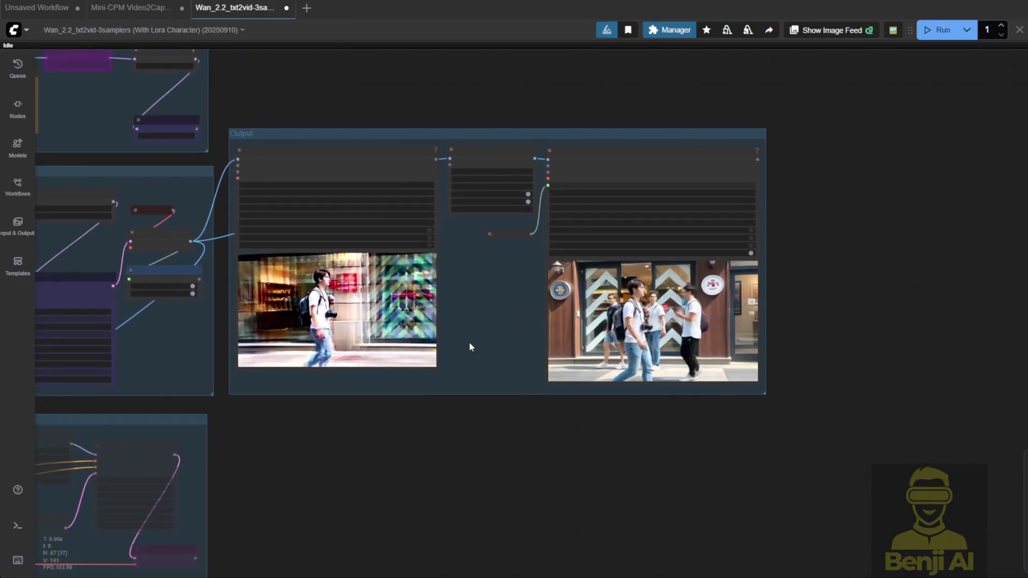
left_click(651, 203)
right_click(650, 200)
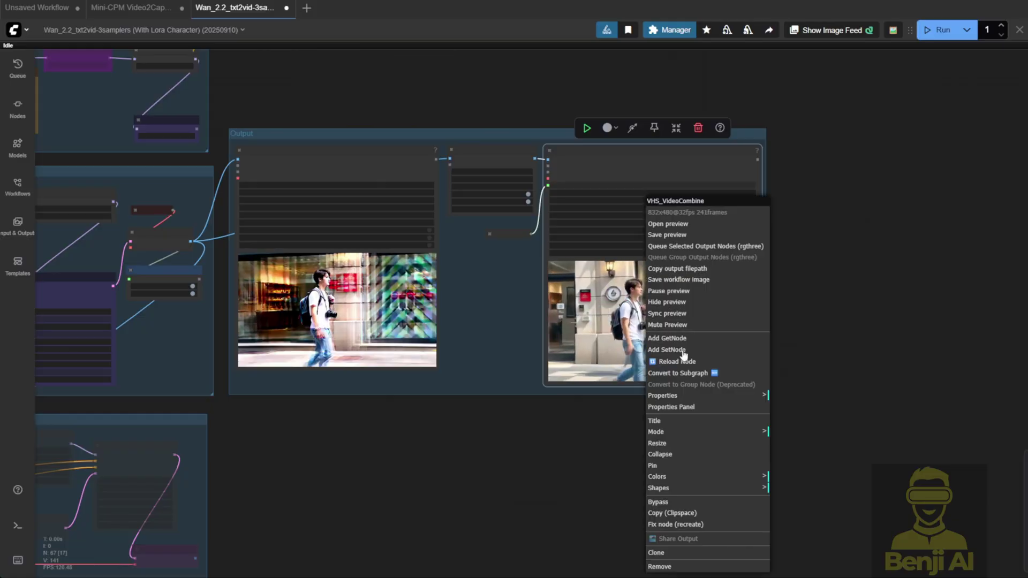
left_click(693, 314)
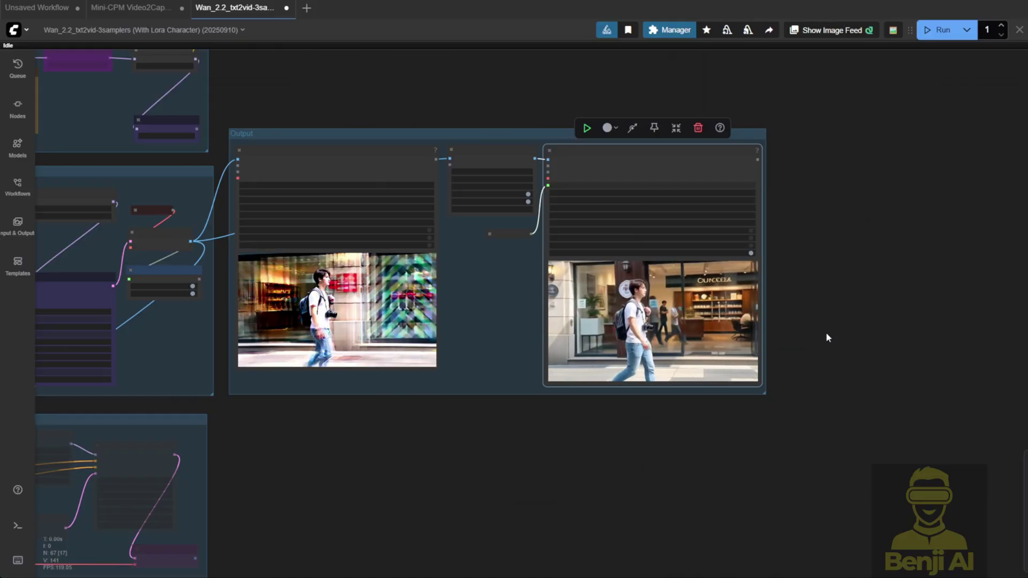
left_click_drag(826, 334, 774, 342)
scroll(621, 373, "up", 2)
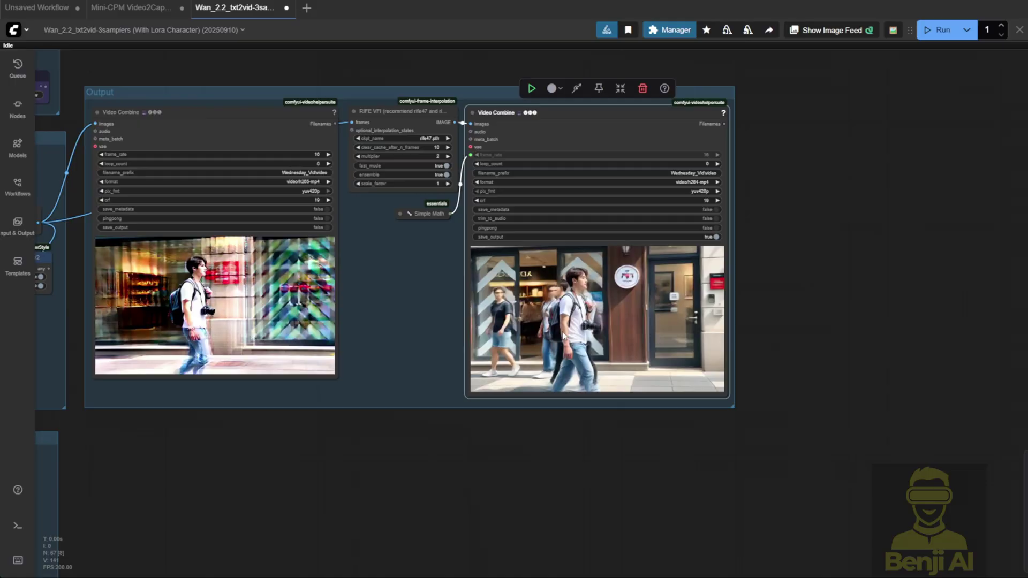